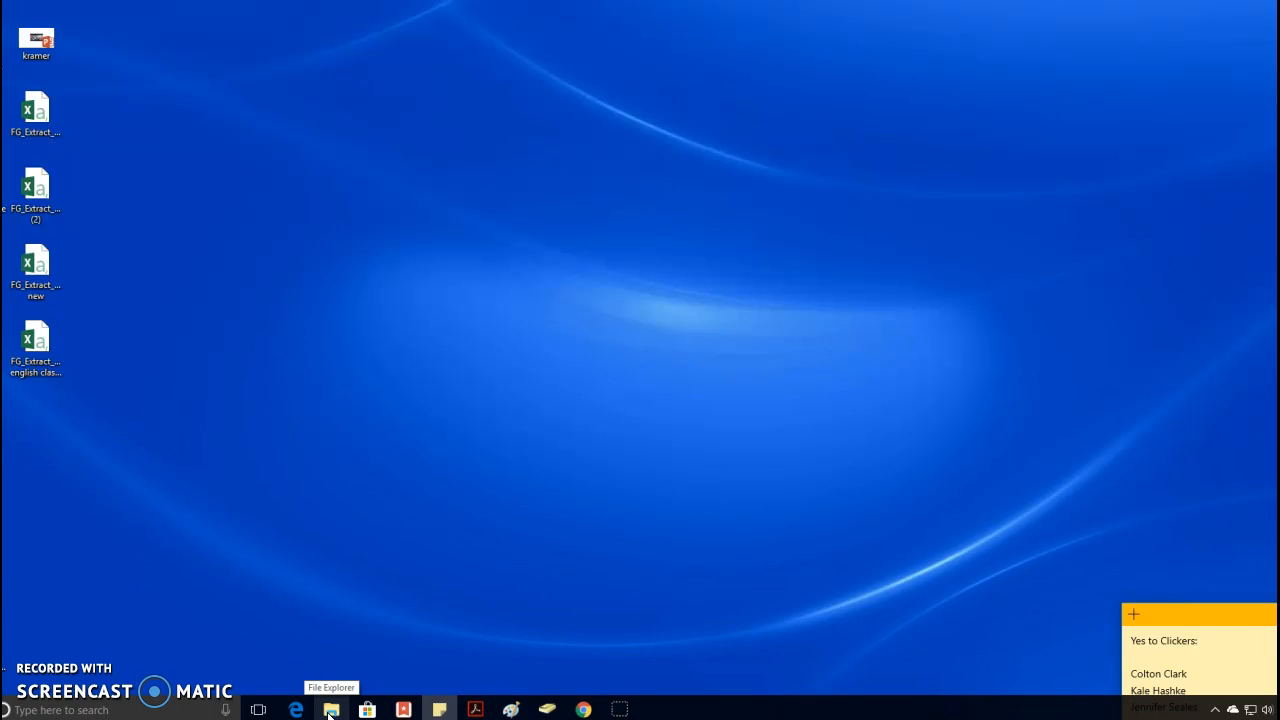
Step: Look through the Desktop, Documents, Downloads, Music and Videos folders and the (F:) drive in File Explorer, and close it
left_click(329, 714)
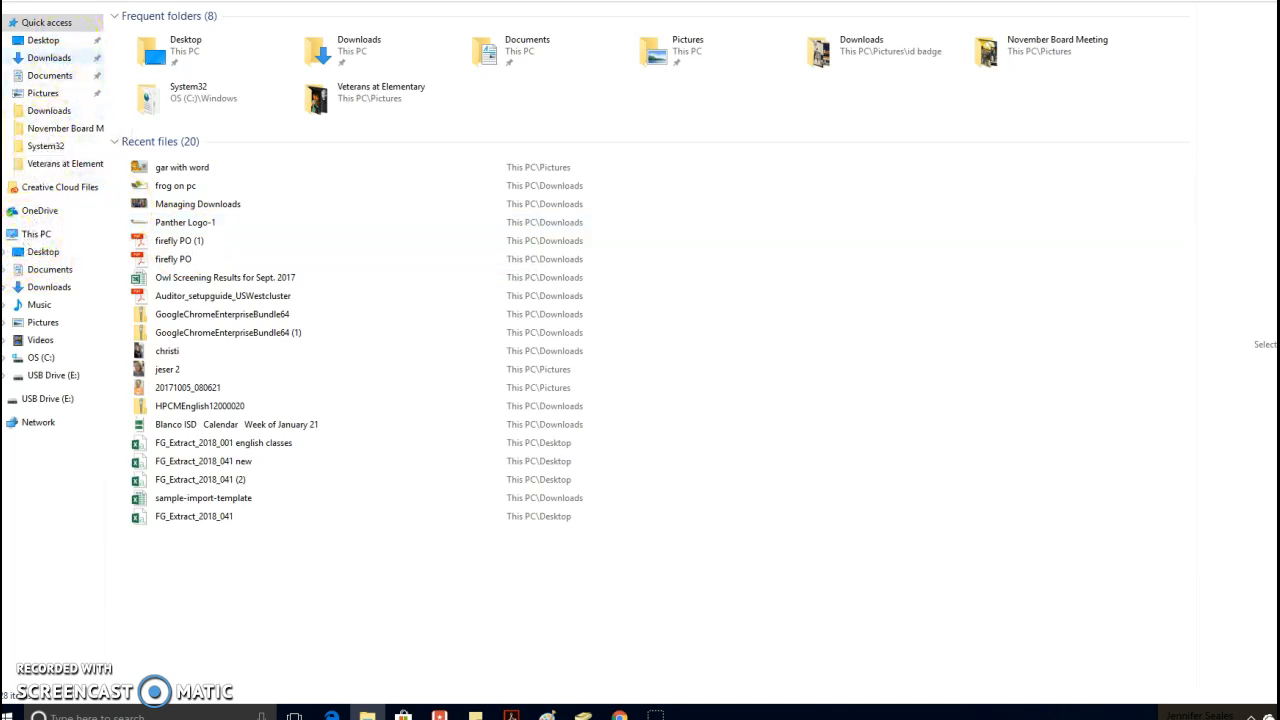
left_click(46, 256)
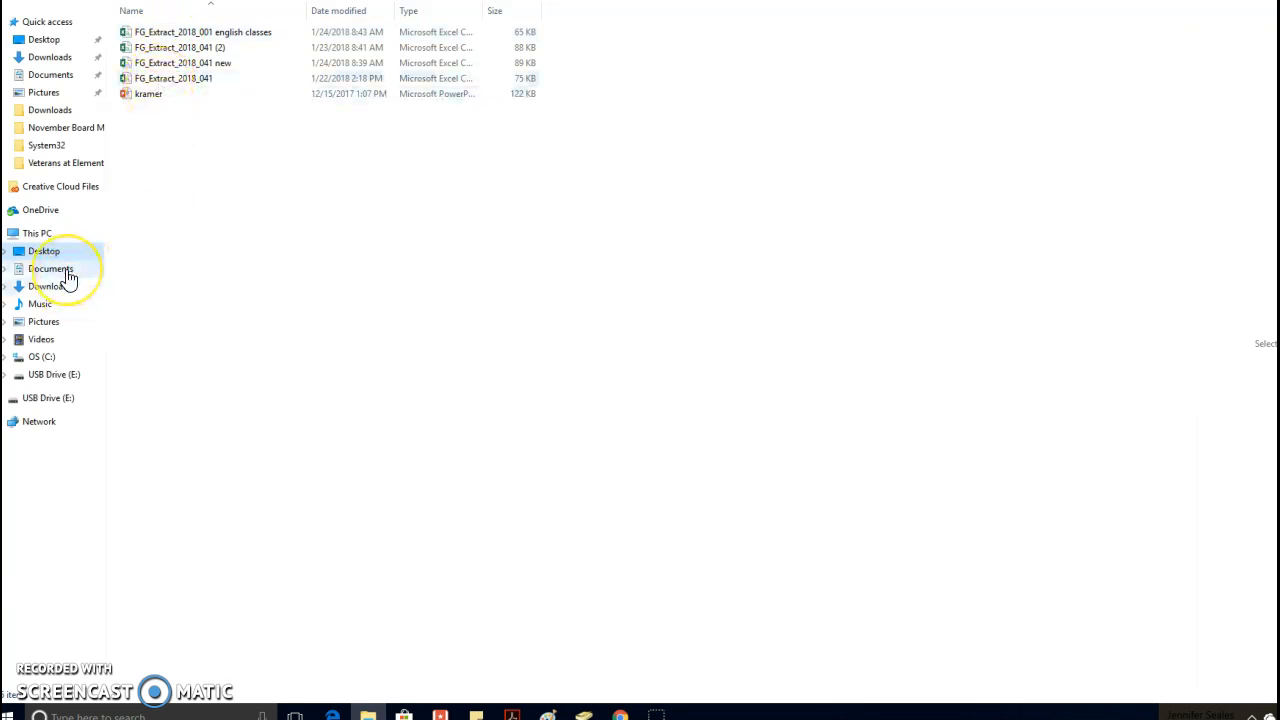
left_click(50, 268)
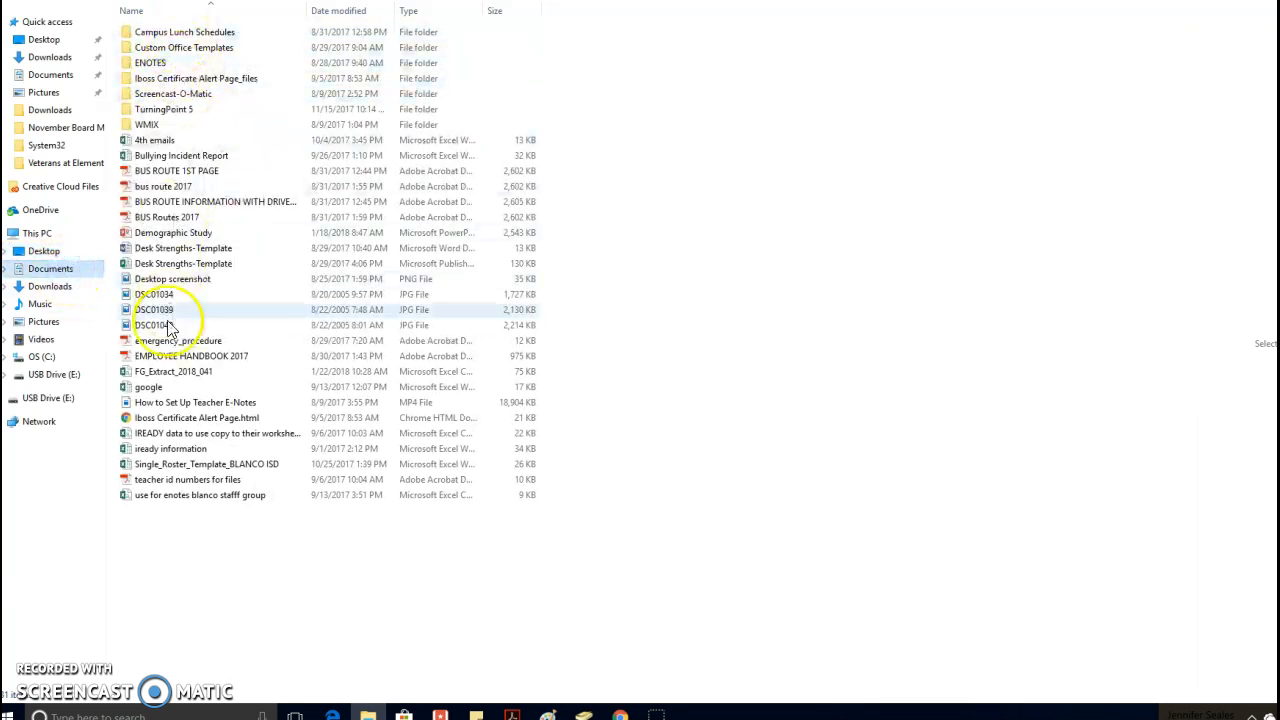
left_click(55, 287)
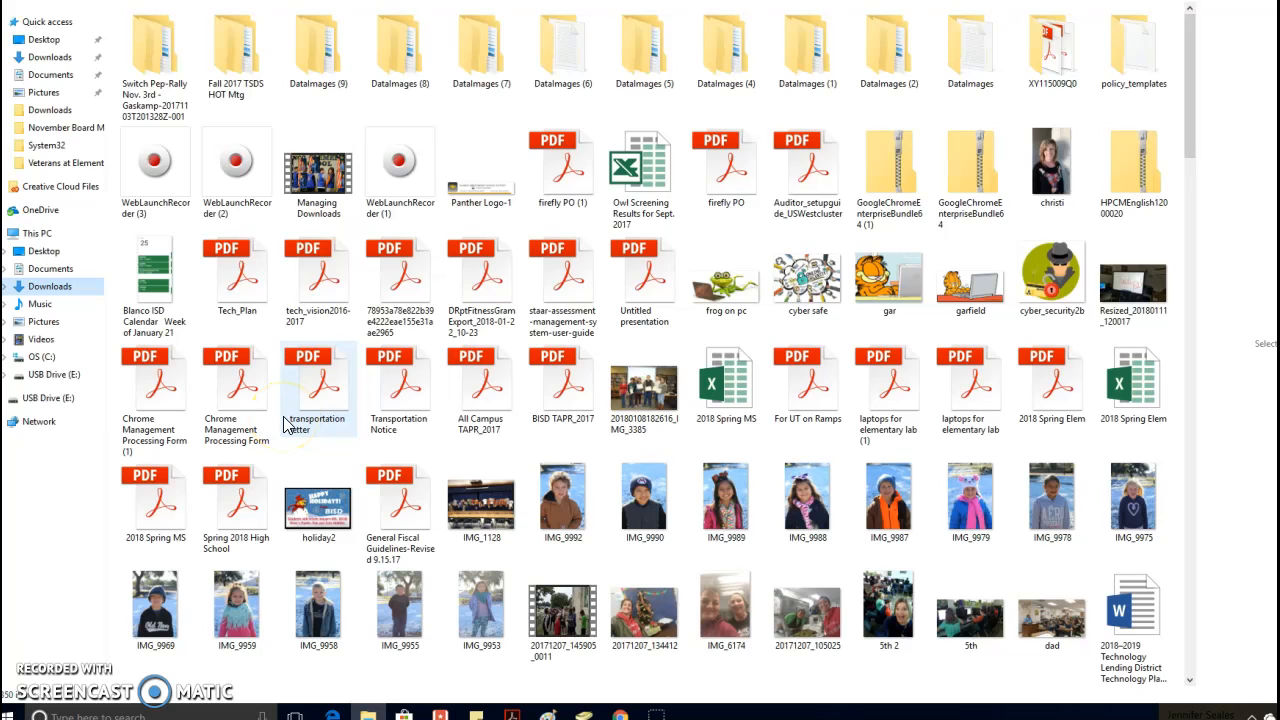
left_click(48, 326)
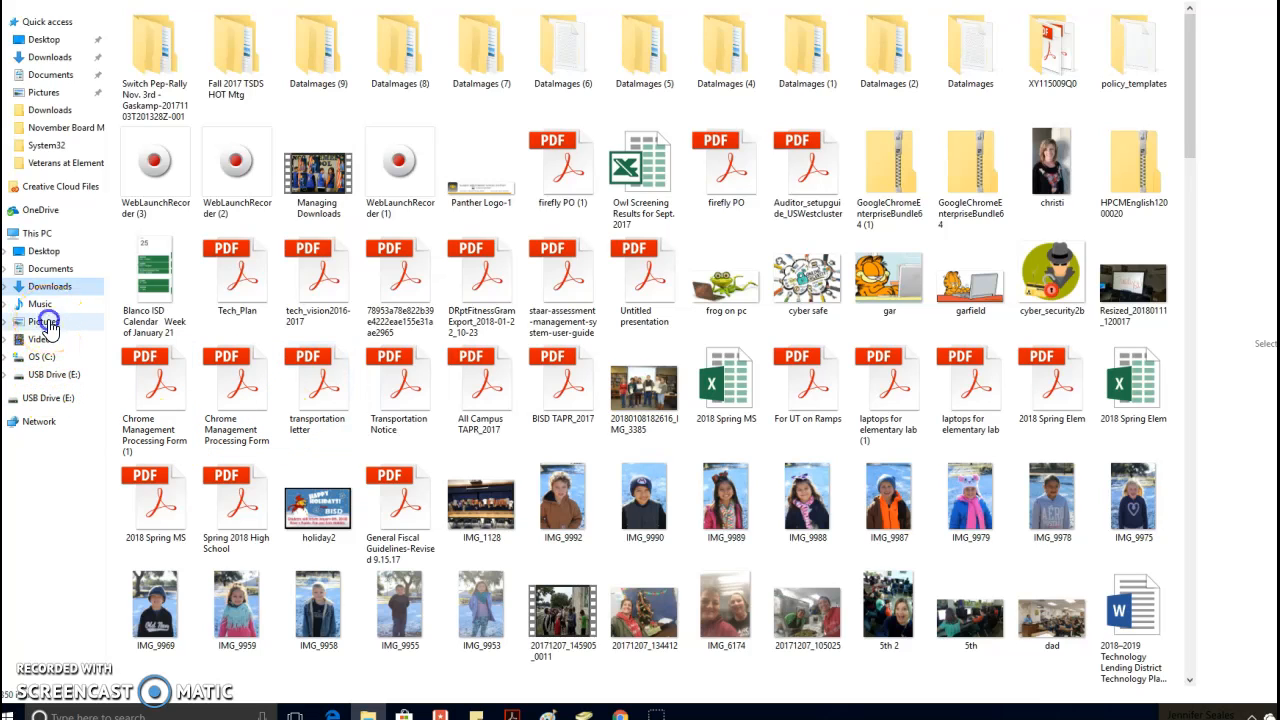
left_click(40, 305)
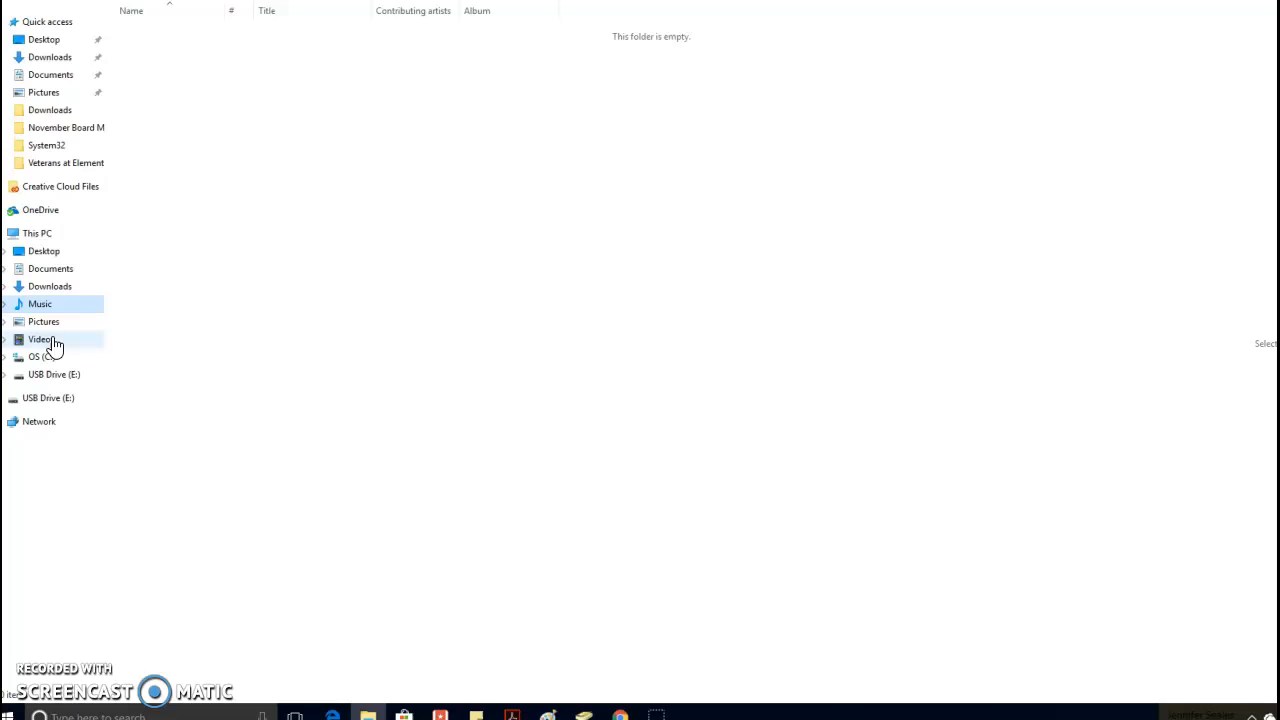
left_click(55, 343)
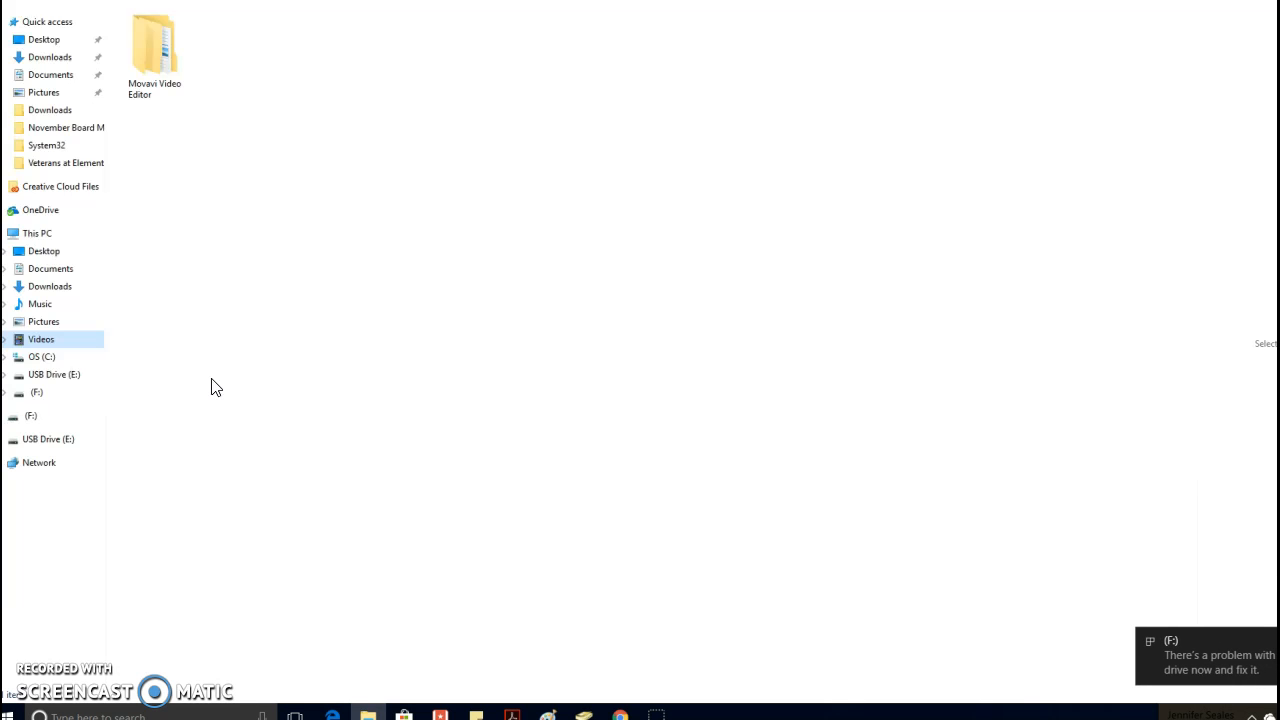
left_click(48, 418)
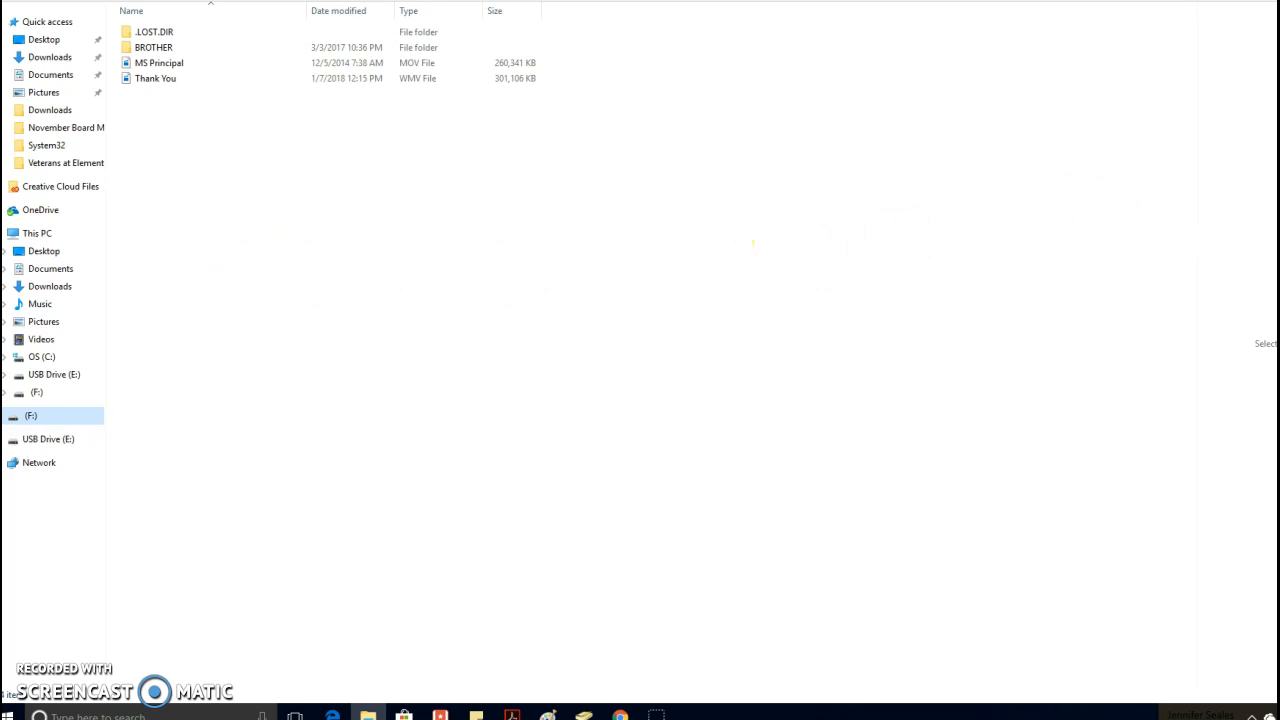
key("alt+F4")
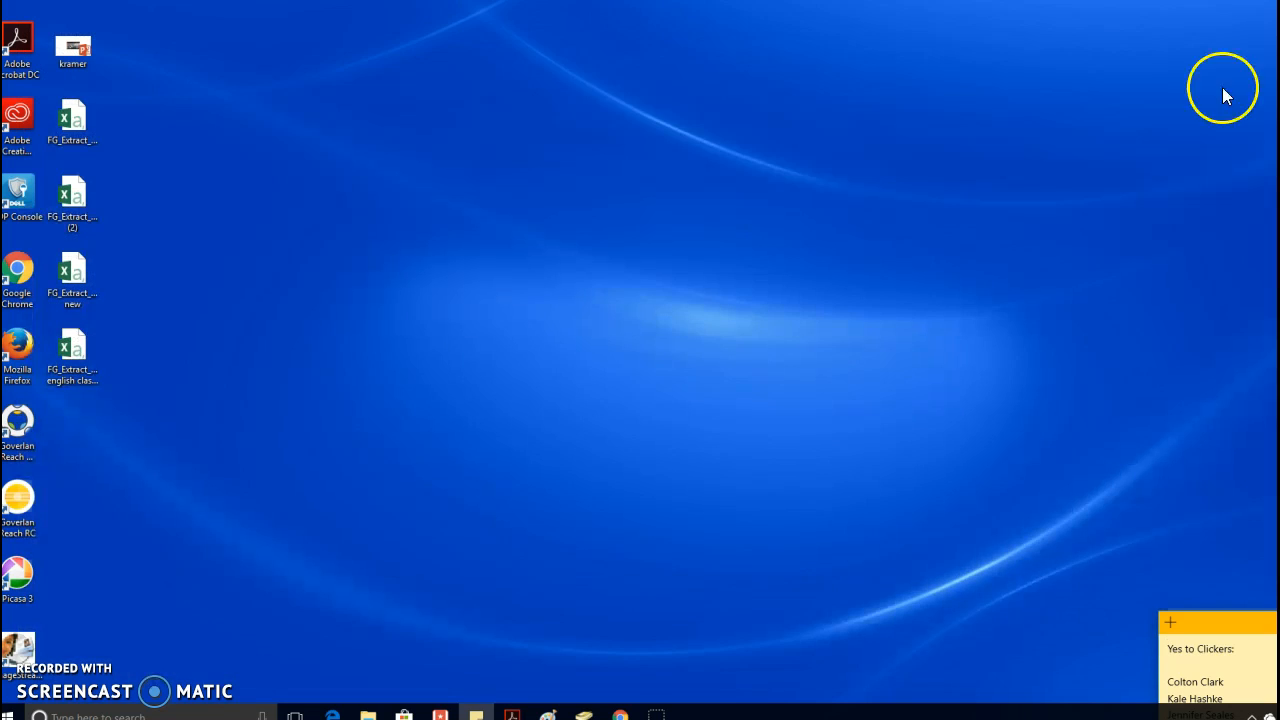
Step: Switch to Adobe Acrobat, save the open STAAR Assessment Management System User's Guide PDF to the Documents folder, and close the window
left_click(511, 715)
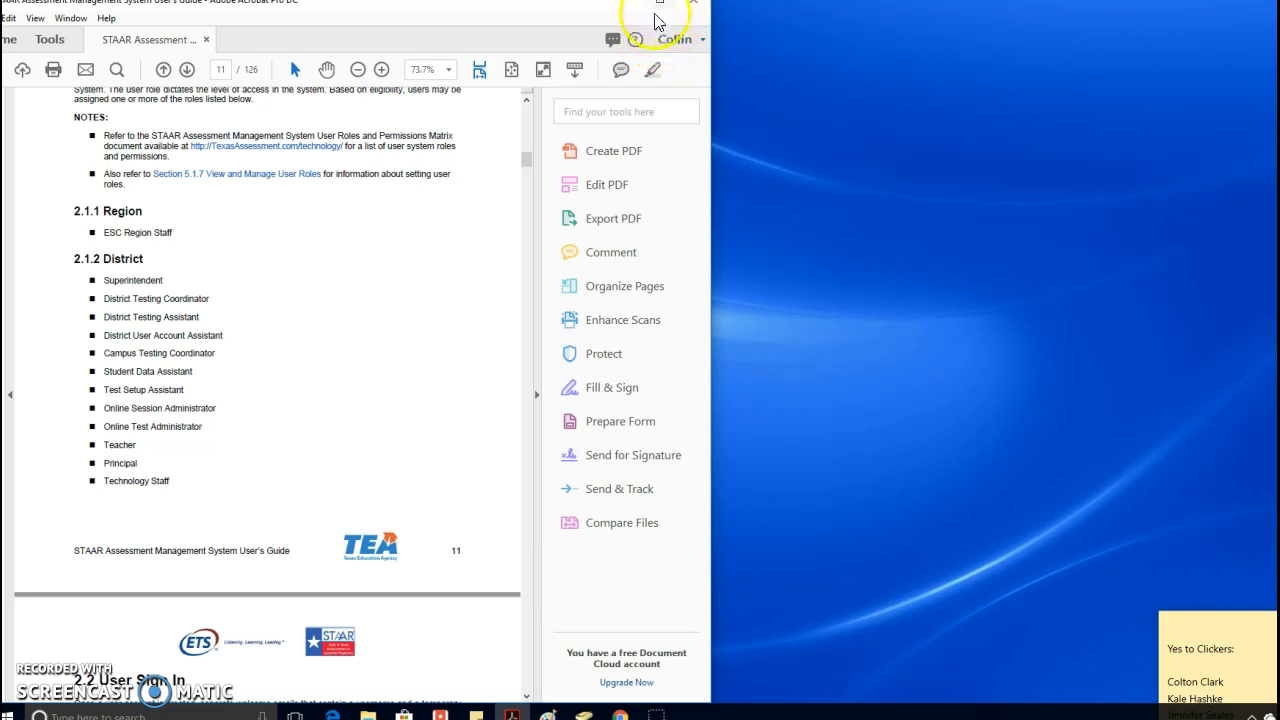
left_click(665, 491)
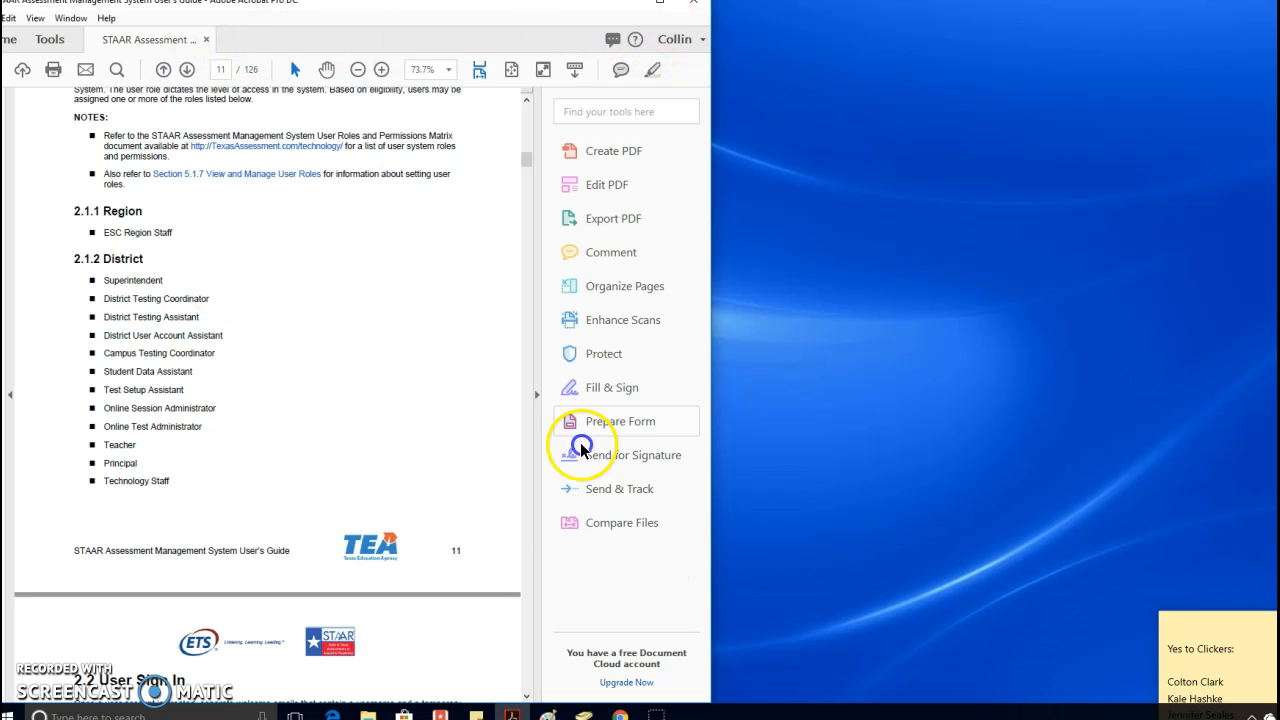
left_click_drag(478, 14, 670, 40)
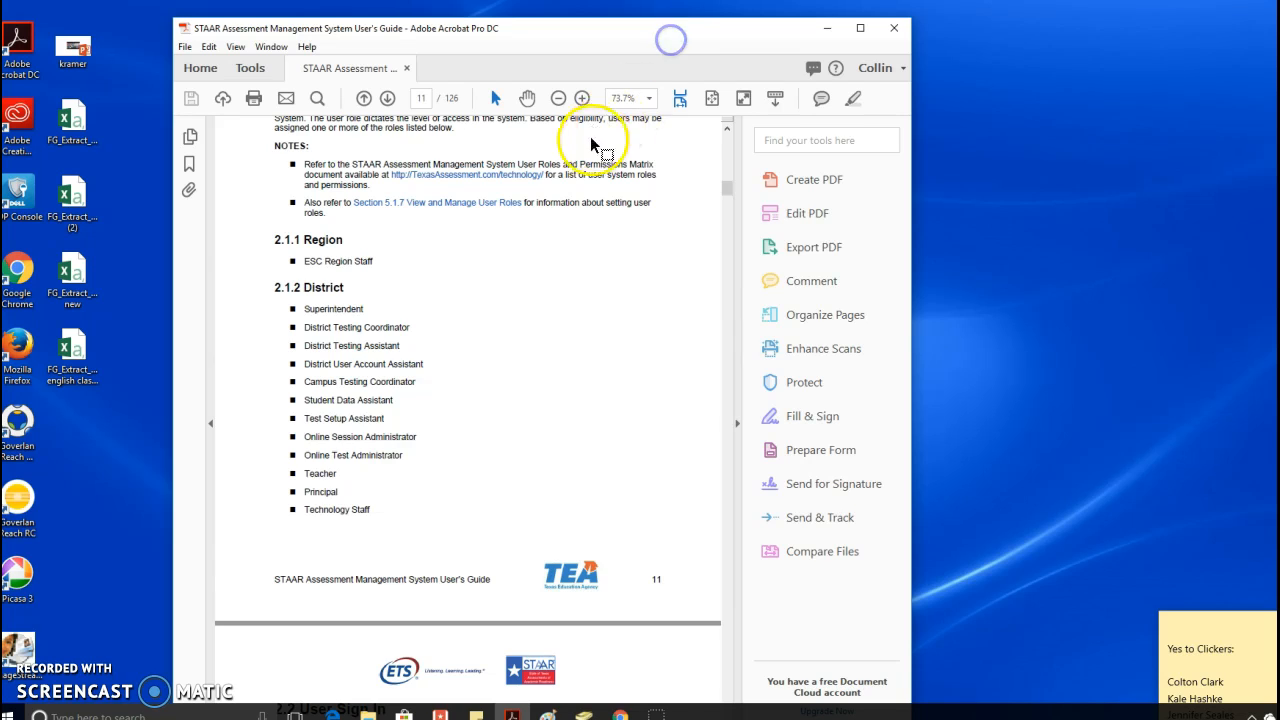
left_click(186, 47)
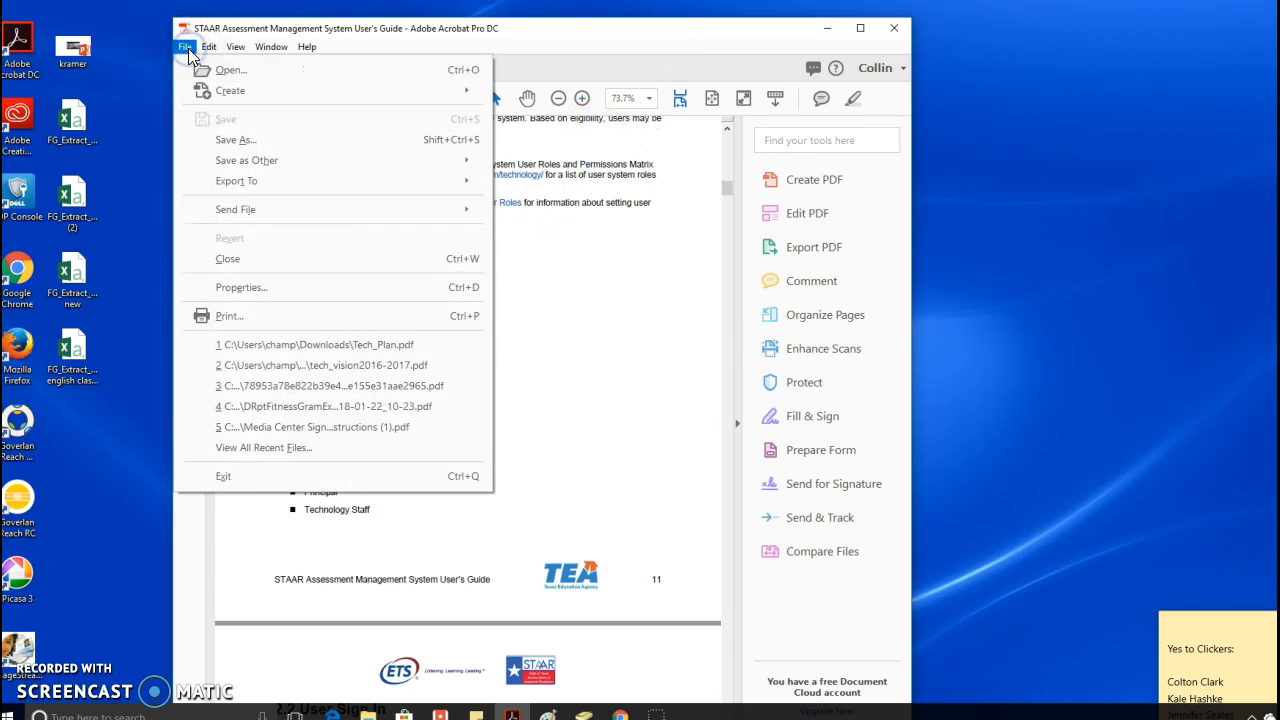
left_click(238, 146)
left_click(261, 146)
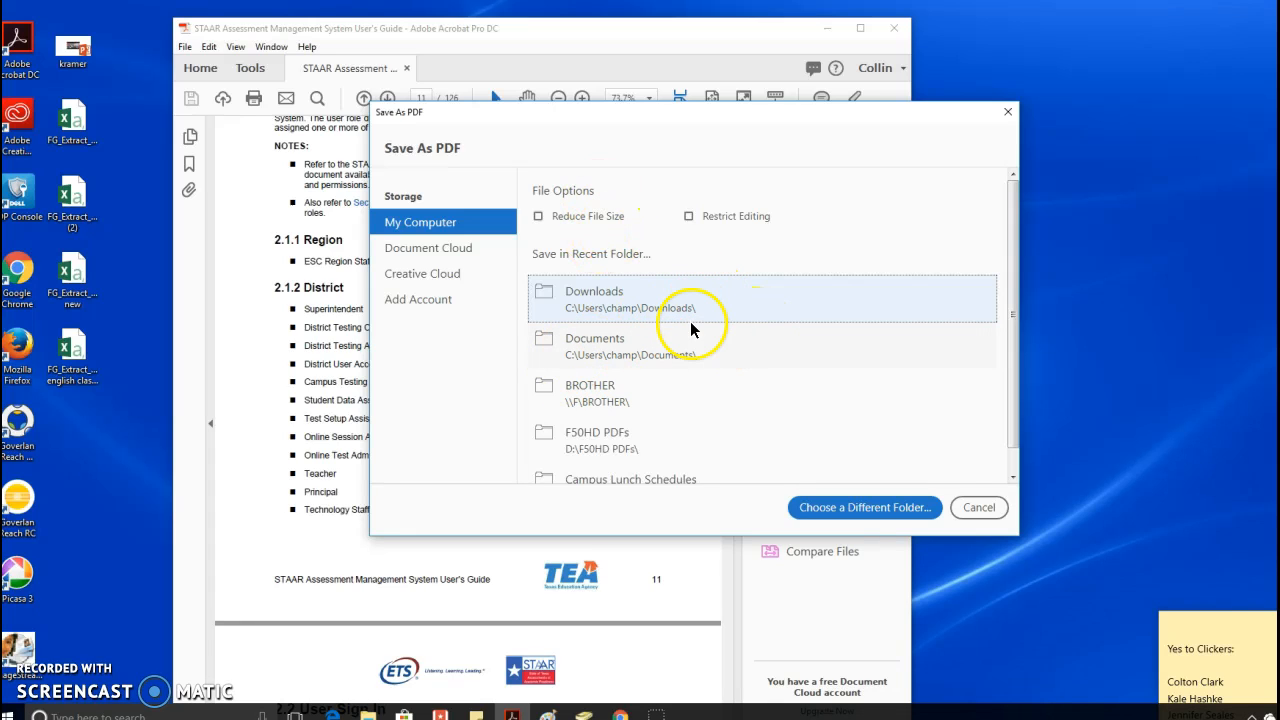
scroll(692, 330, "down", 1)
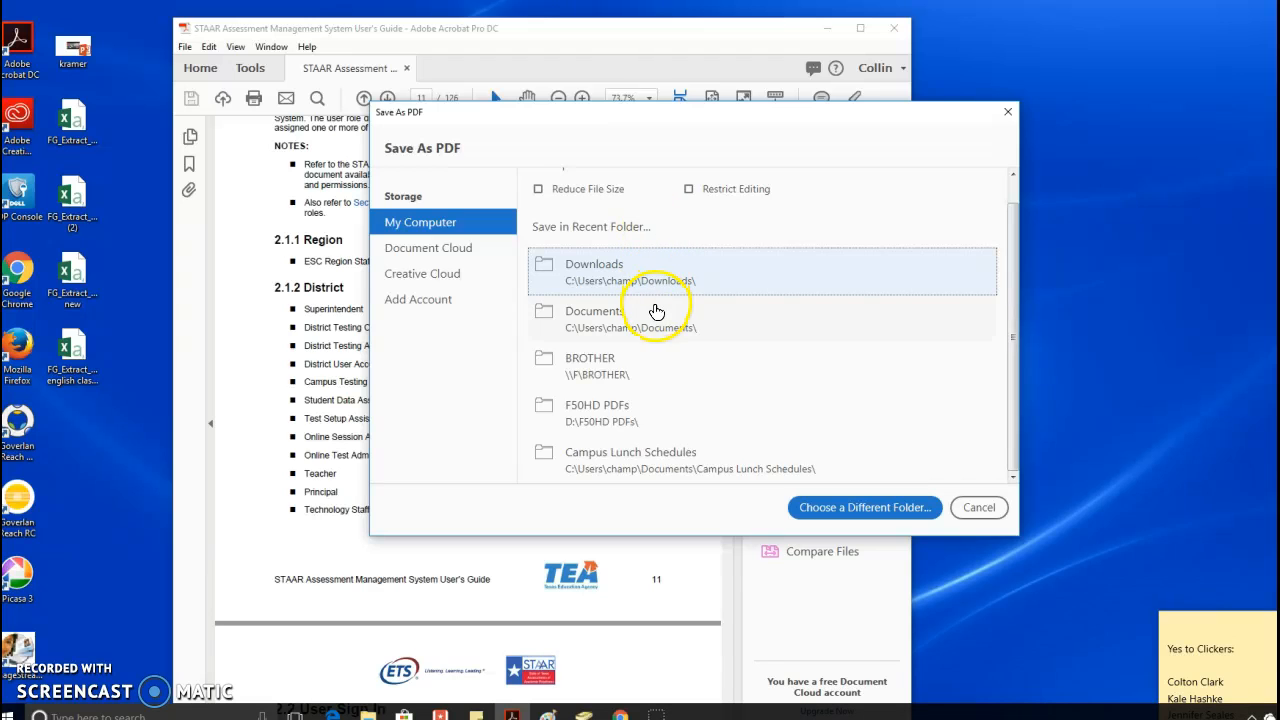
left_click(632, 324)
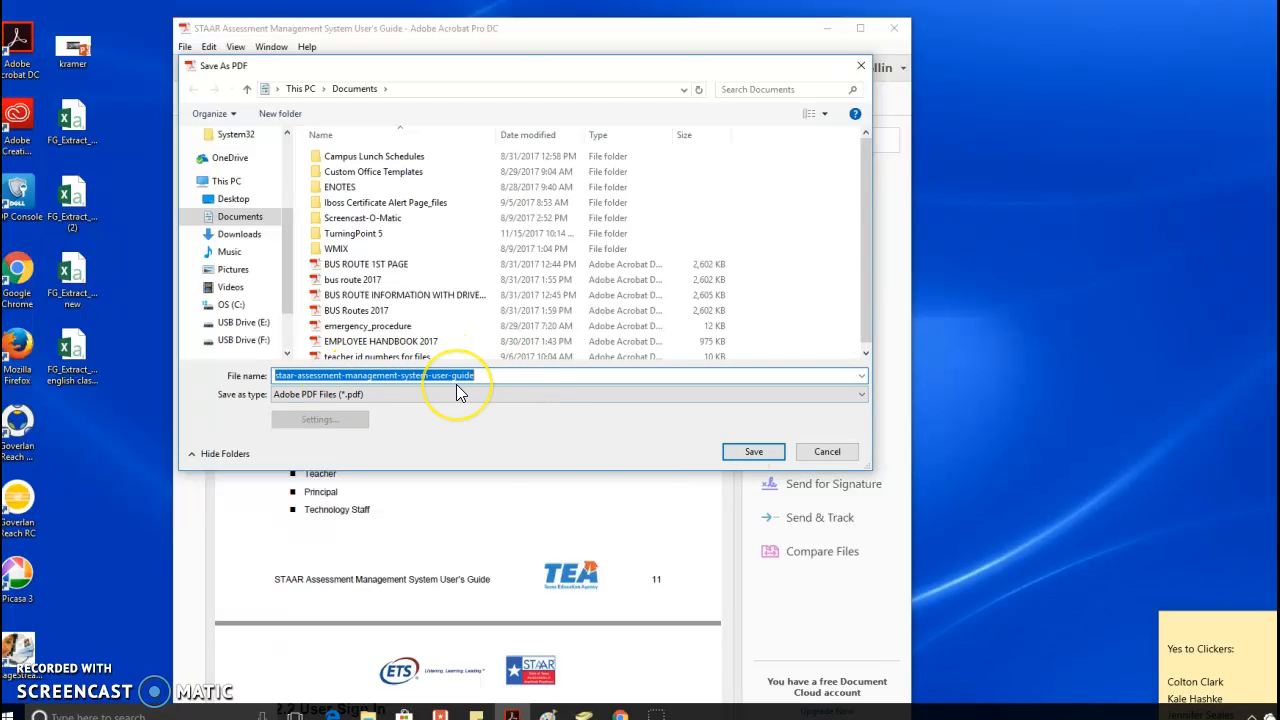
left_click(753, 452)
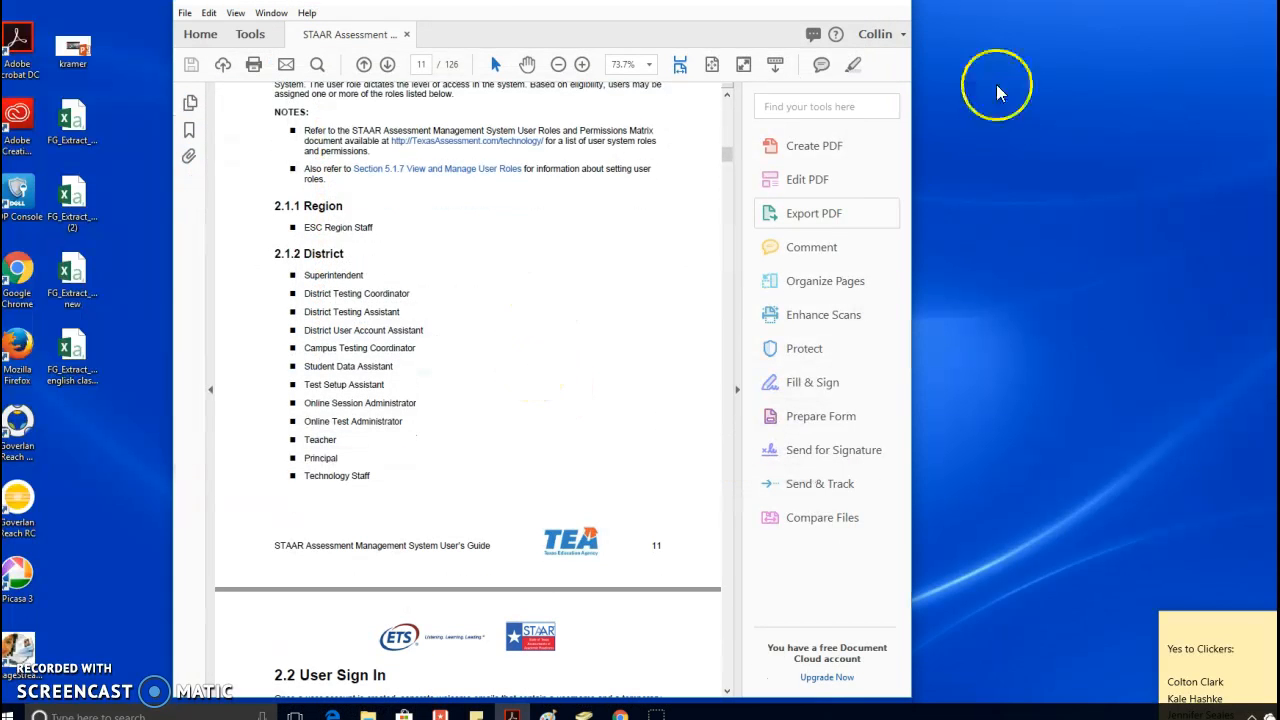
left_click(895, 3)
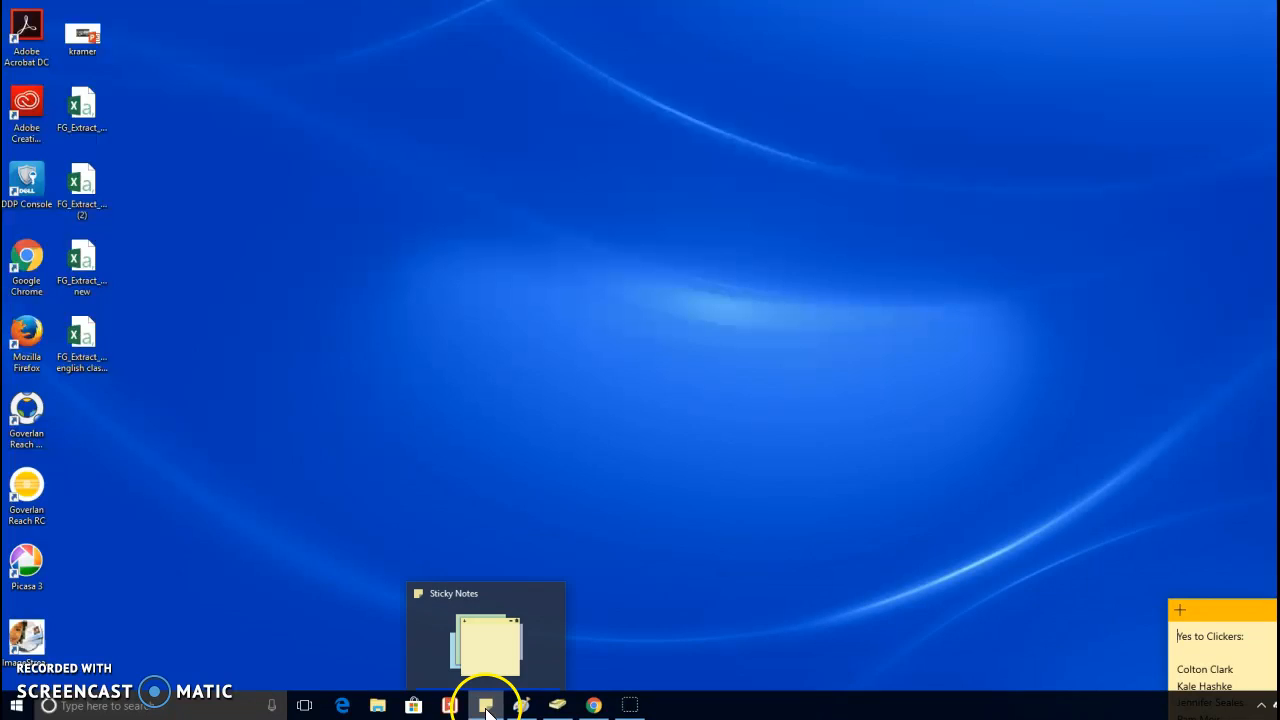
Step: Open File Explorer and check the Documents and Desktop folders for the saved user guide
left_click(377, 708)
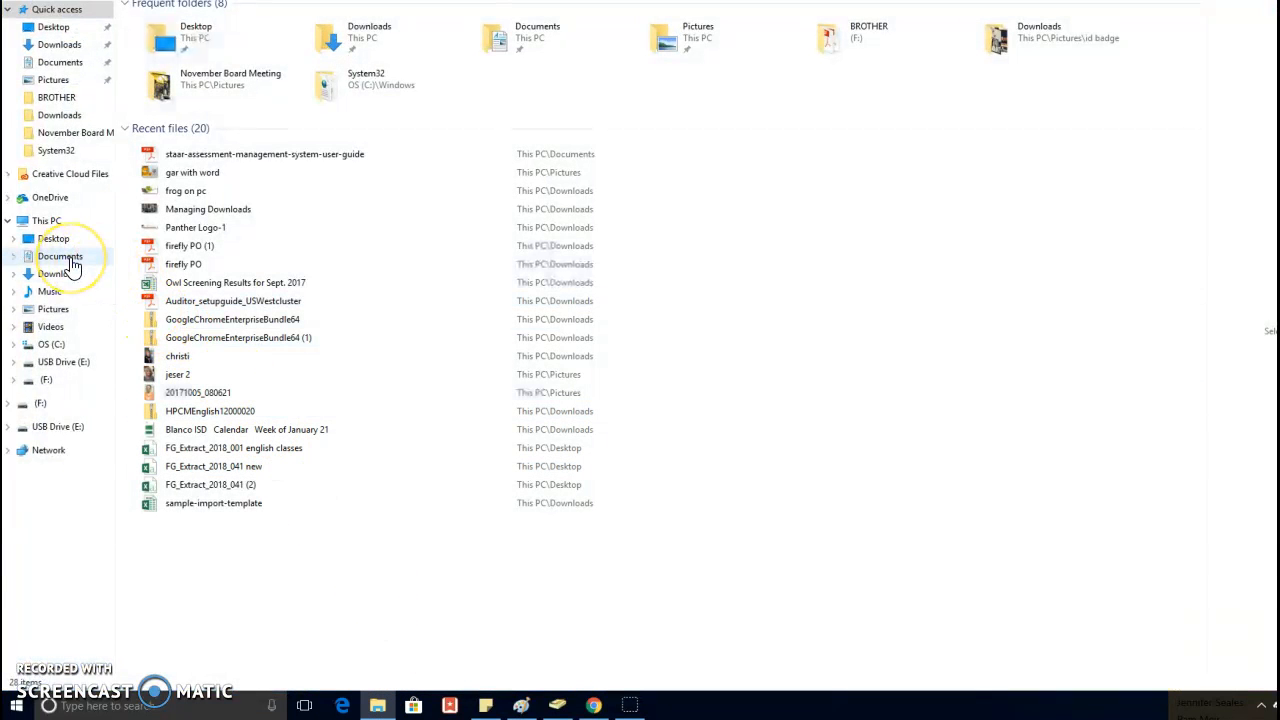
left_click(60, 257)
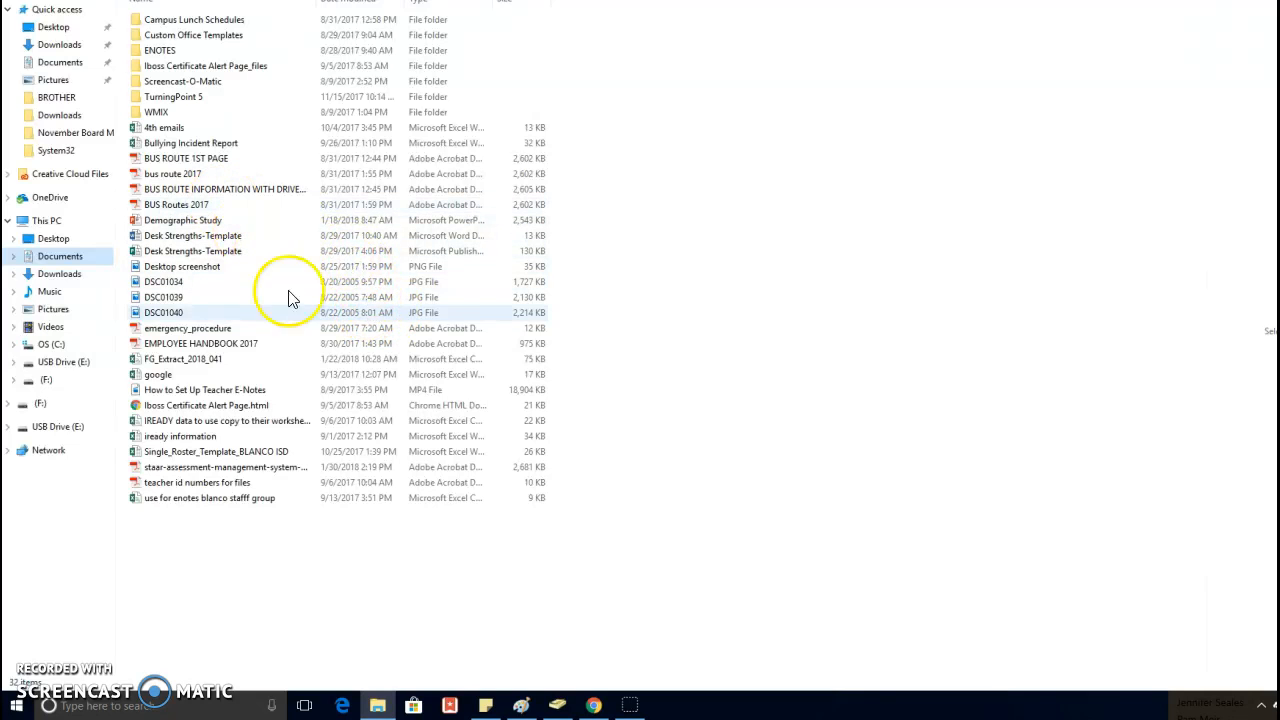
left_click(55, 239)
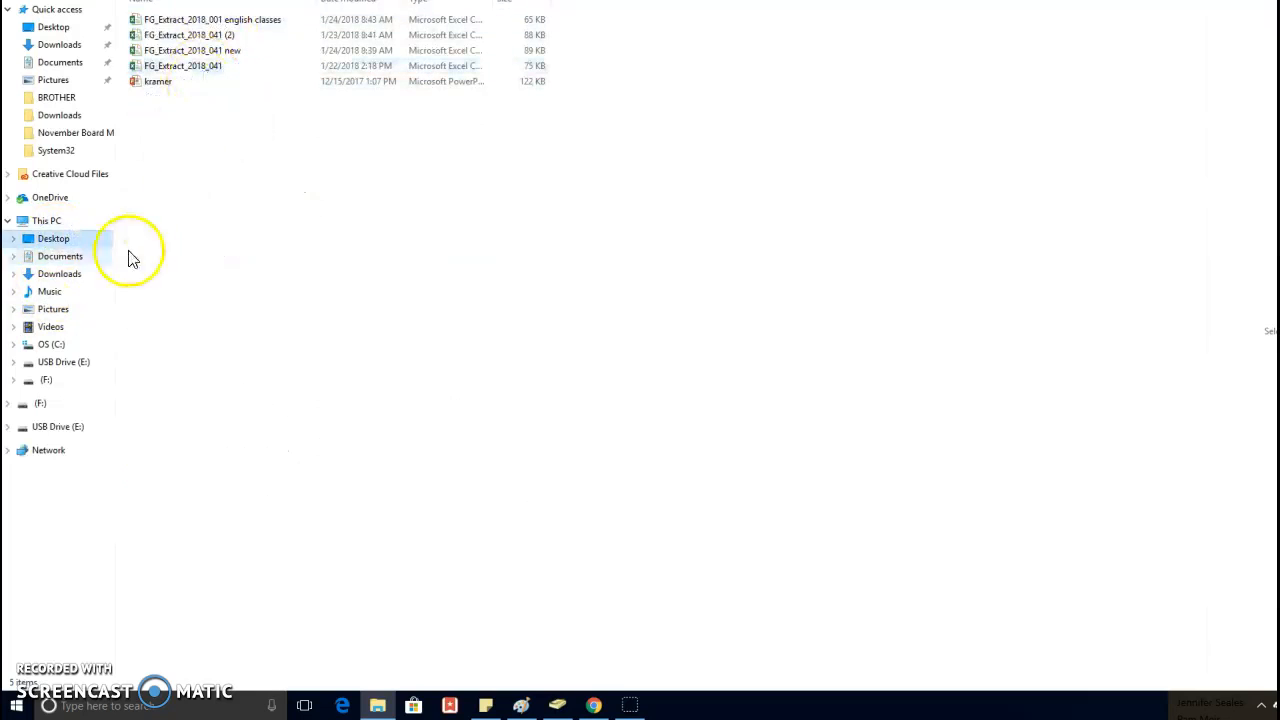
Step: Copy the 4th emails workbook from the Documents folder to the (F:) drive
left_click(84, 260)
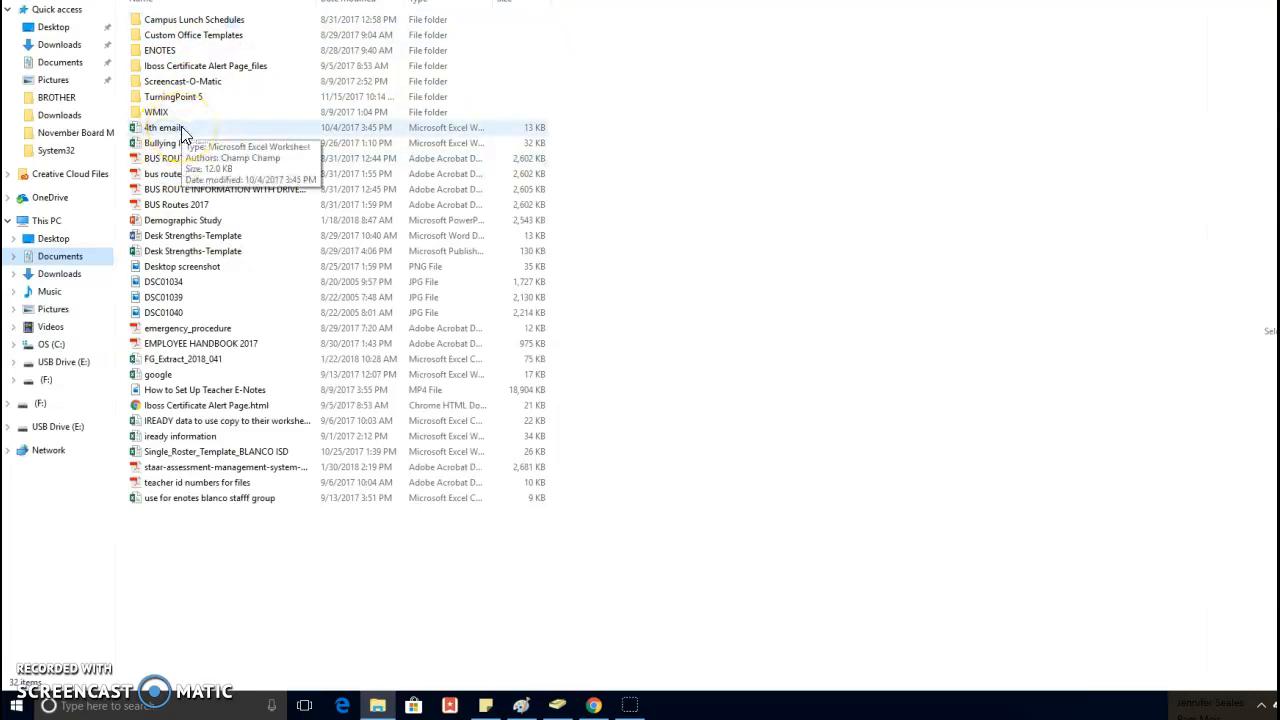
left_click(247, 136)
right_click(246, 130)
left_click(192, 127)
right_click(195, 133)
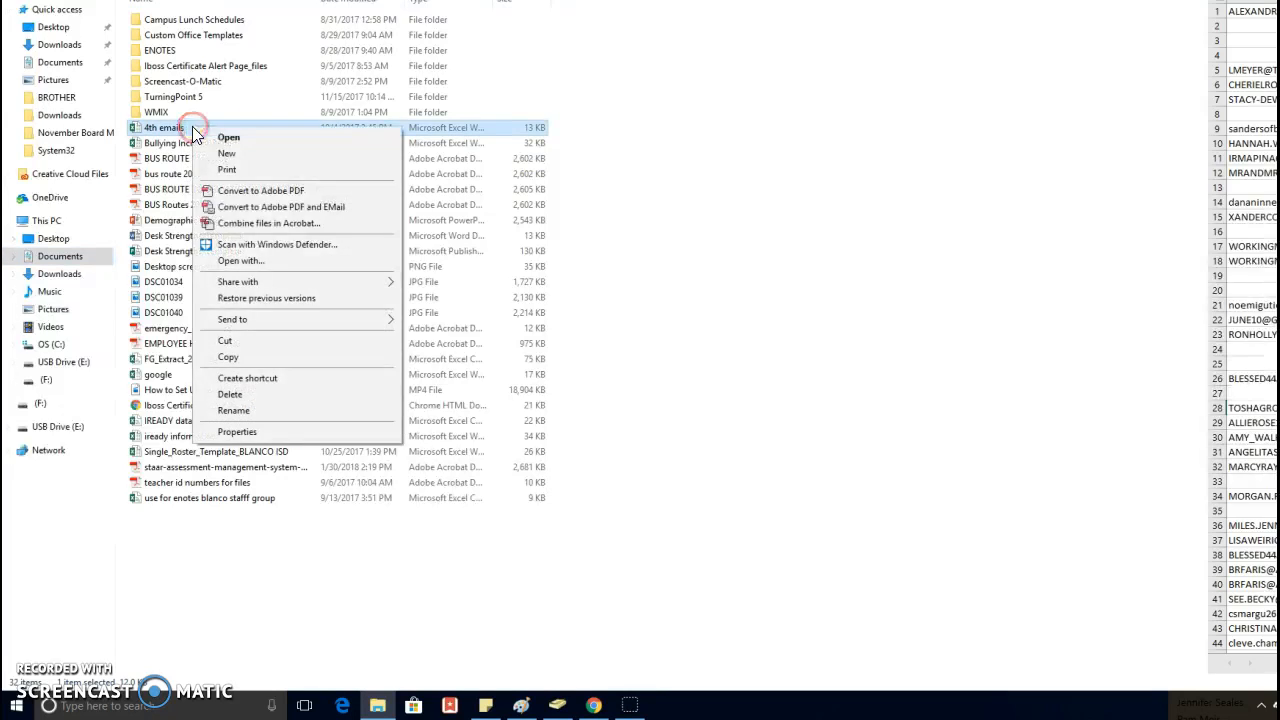
left_click(239, 359)
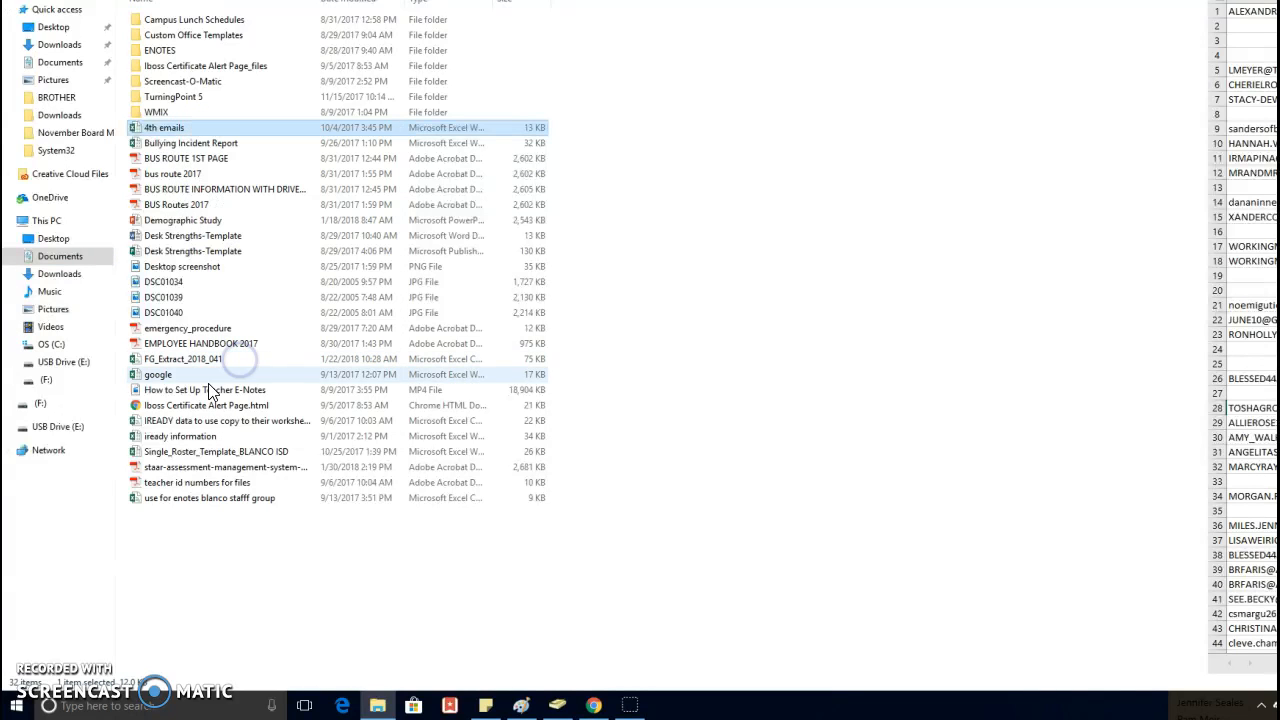
left_click(74, 432)
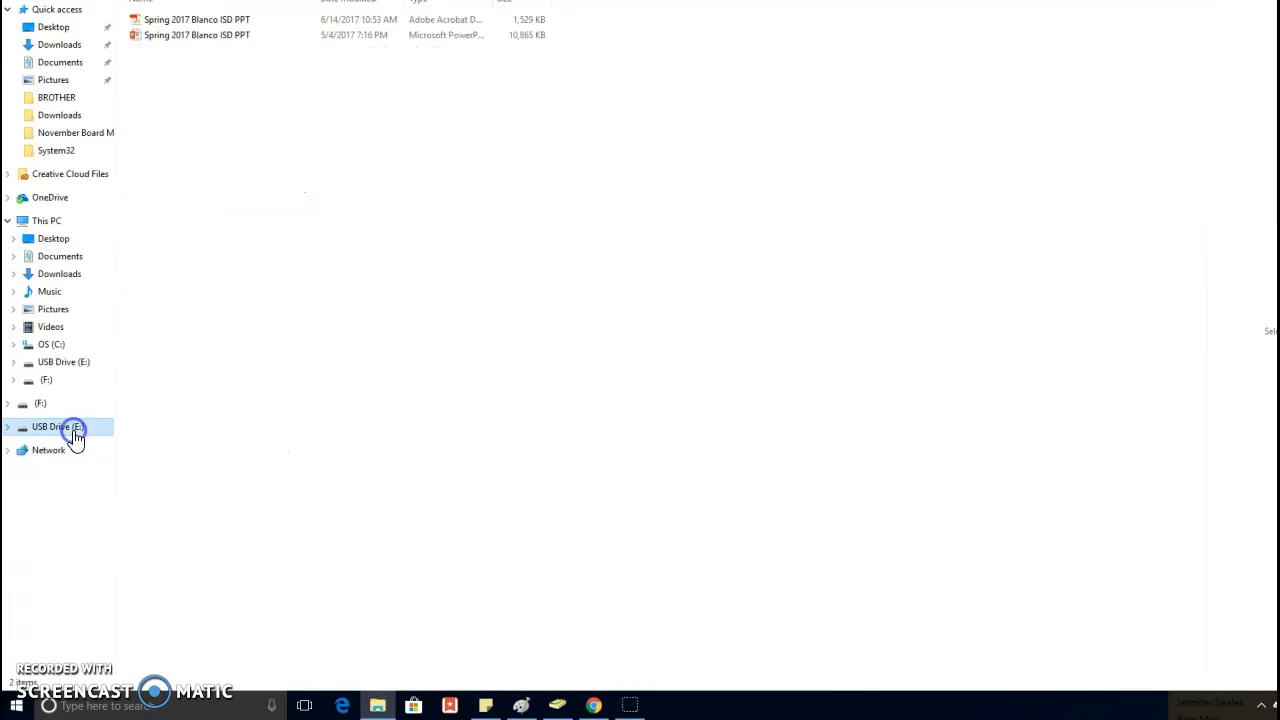
left_click(40, 404)
right_click(197, 139)
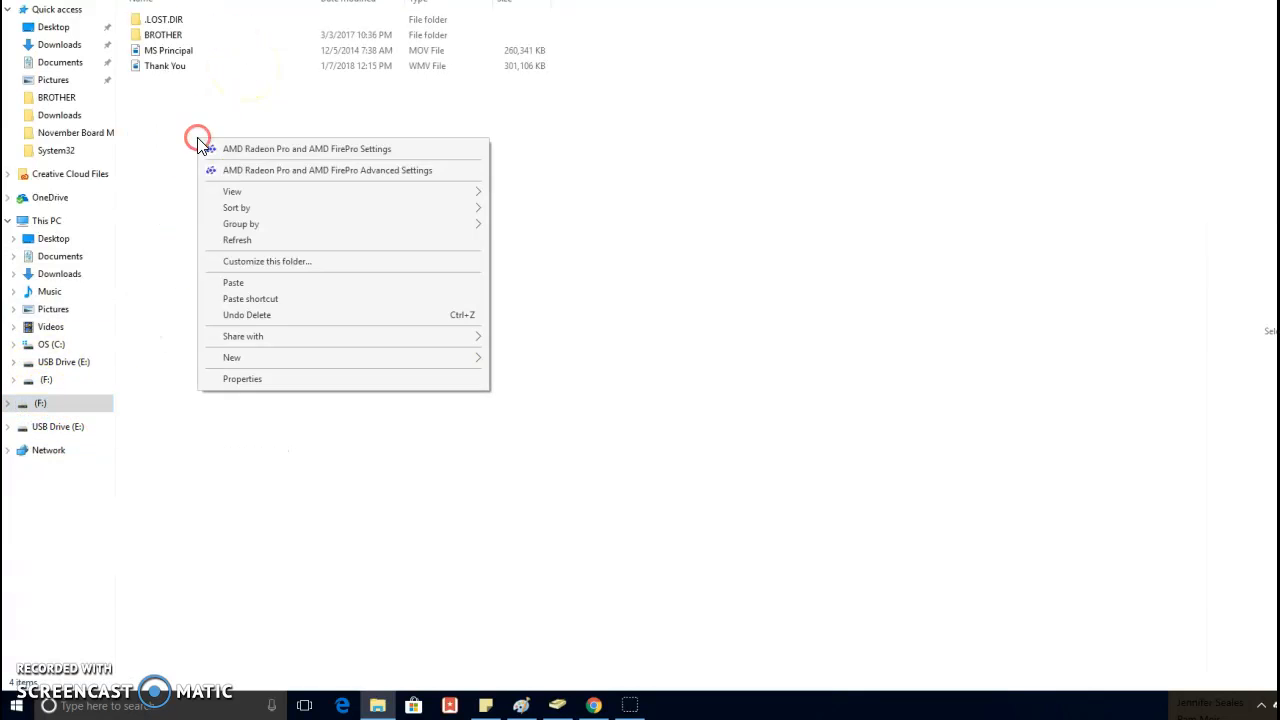
left_click(243, 282)
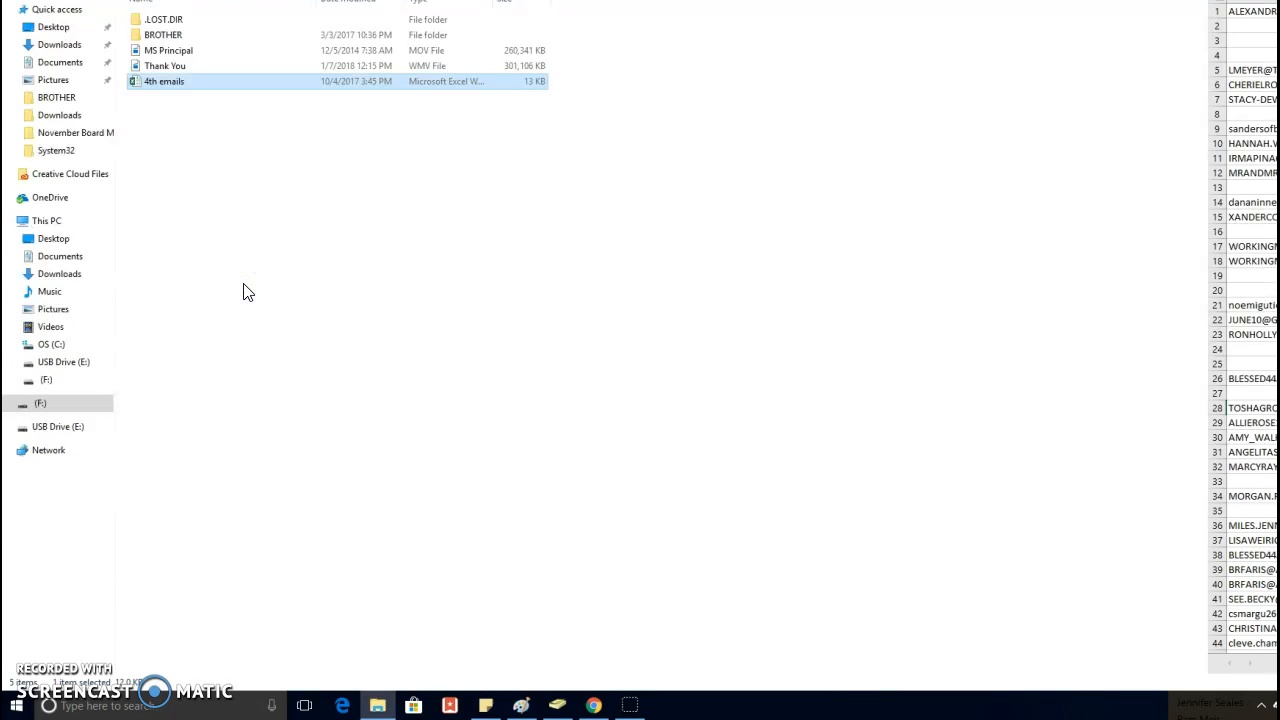
Step: Shrink and move the (F:) drive window aside, switch to Chrome, open a new tab and place the browser beside the drive window
left_click(114, 318)
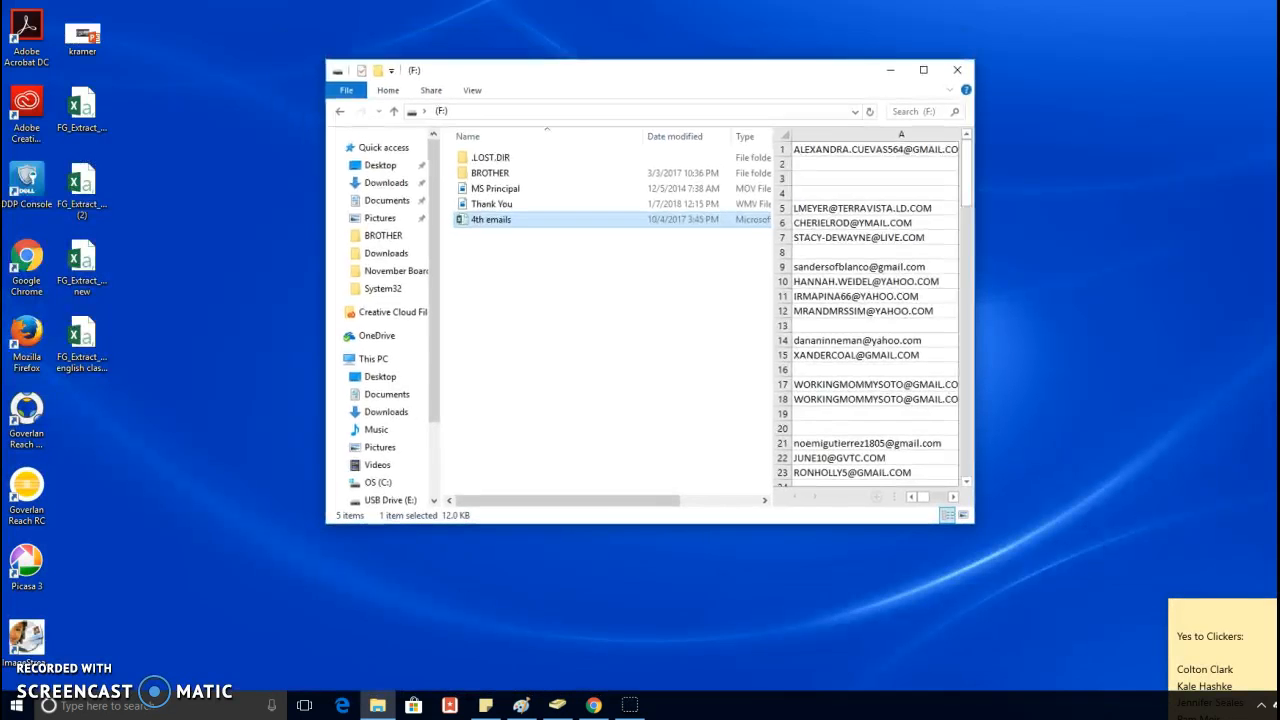
left_click_drag(533, 87, 899, 85)
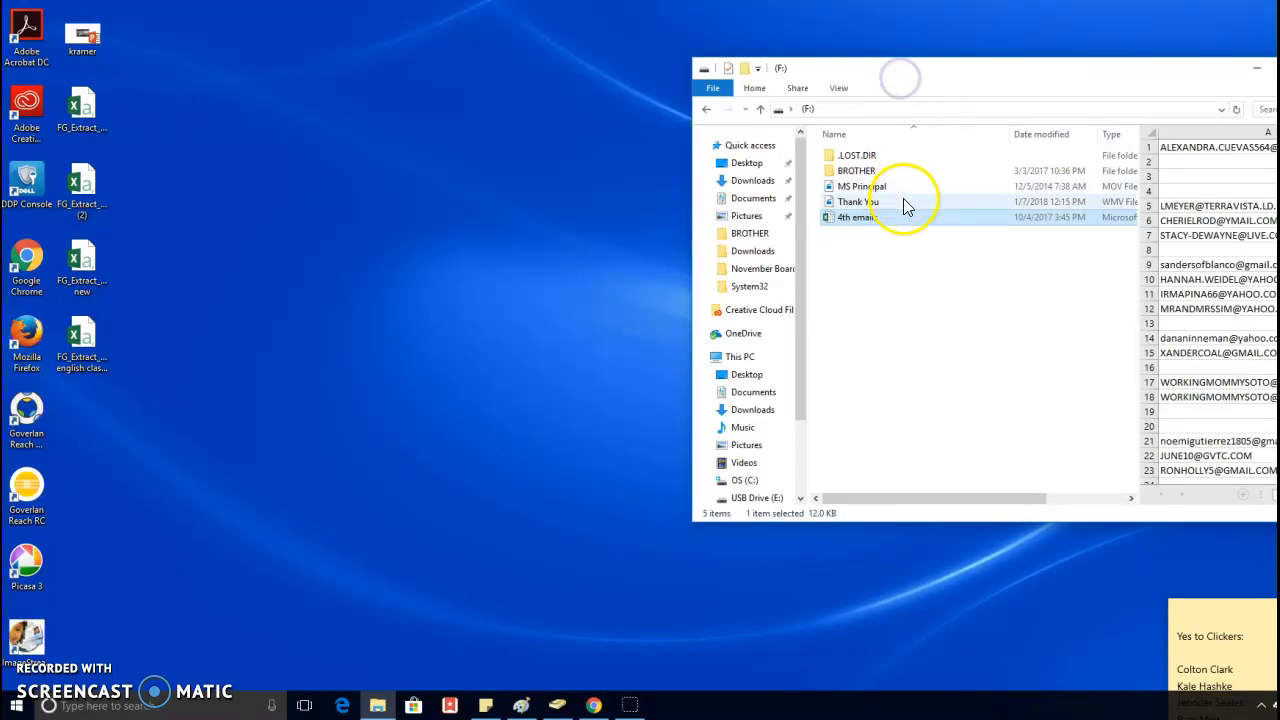
left_click(585, 705)
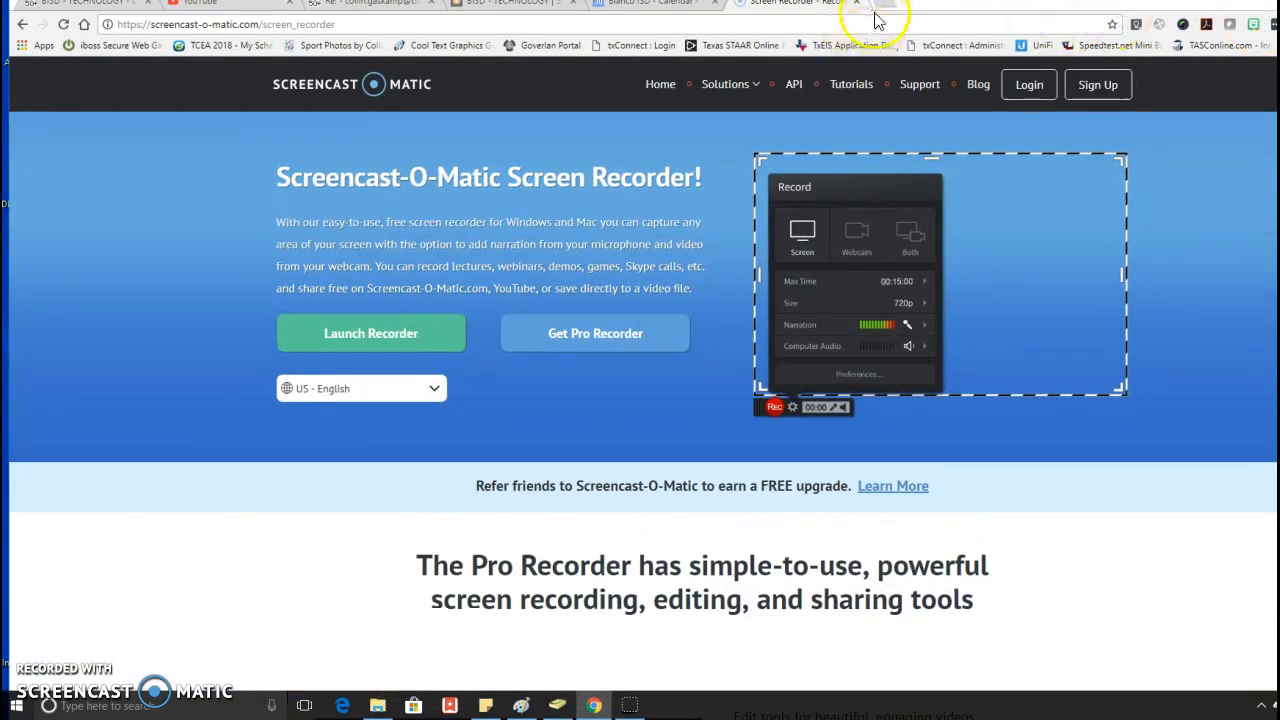
left_click_drag(897, 3, 860, 114)
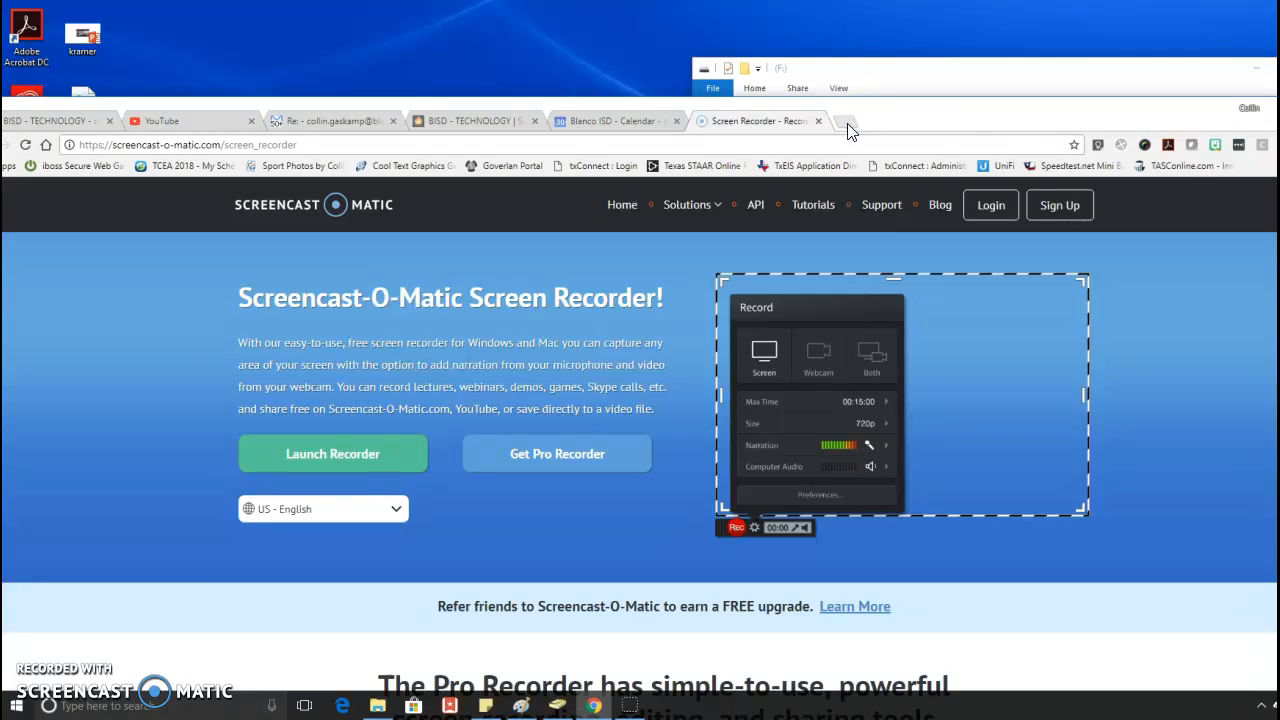
left_click(845, 124)
left_click_drag(1190, 120, 466, 94)
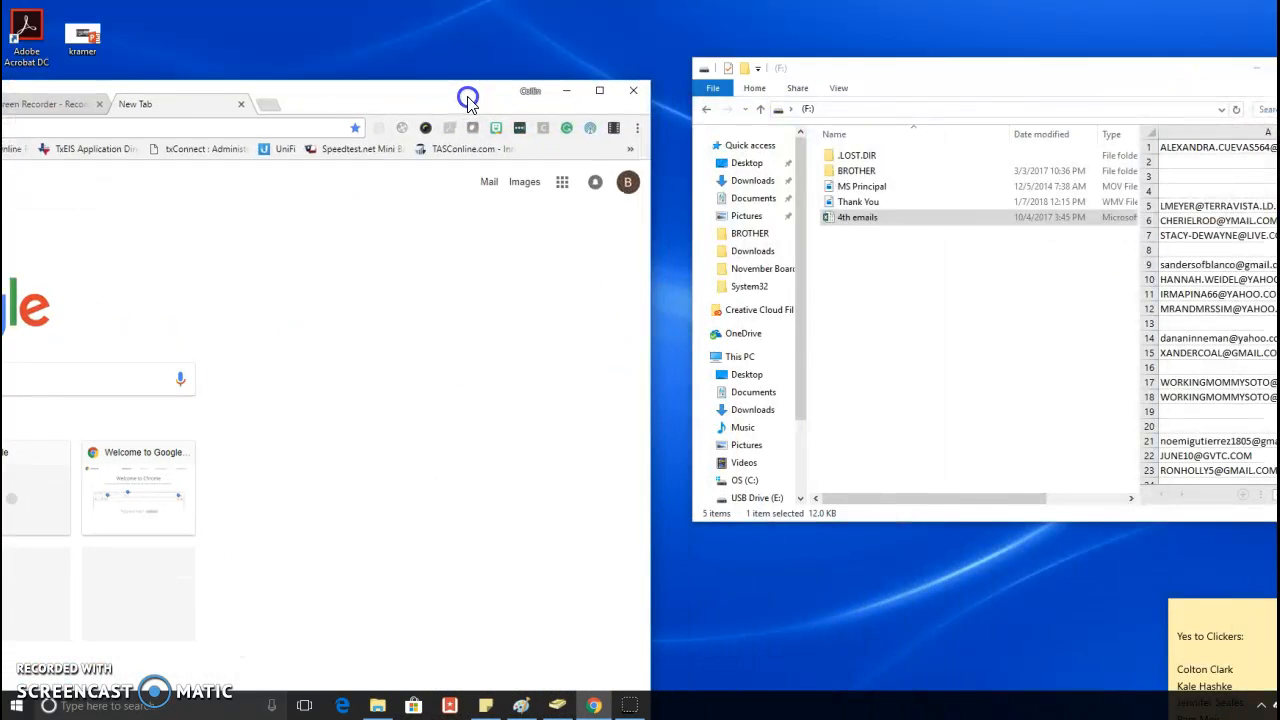
Step: Open Google Drive and arrange the browser window so the files on the (F:) drive stay reachable beside it
left_click(563, 185)
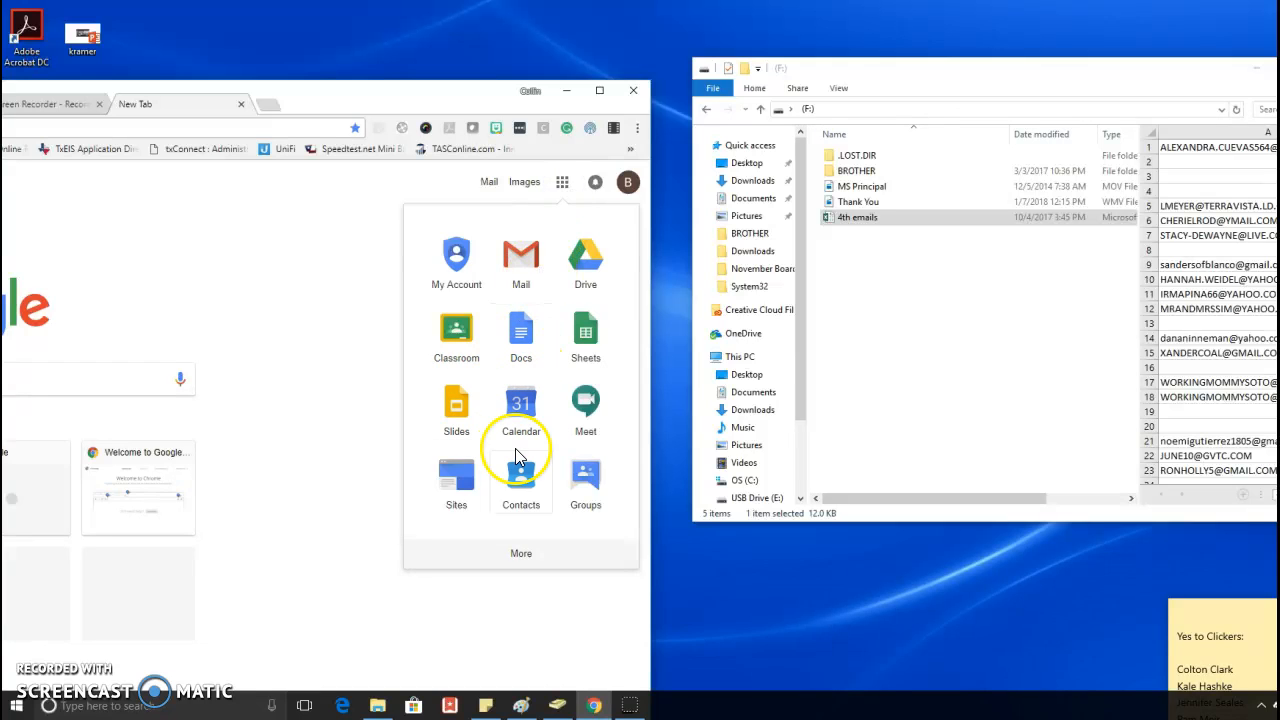
left_click(586, 268)
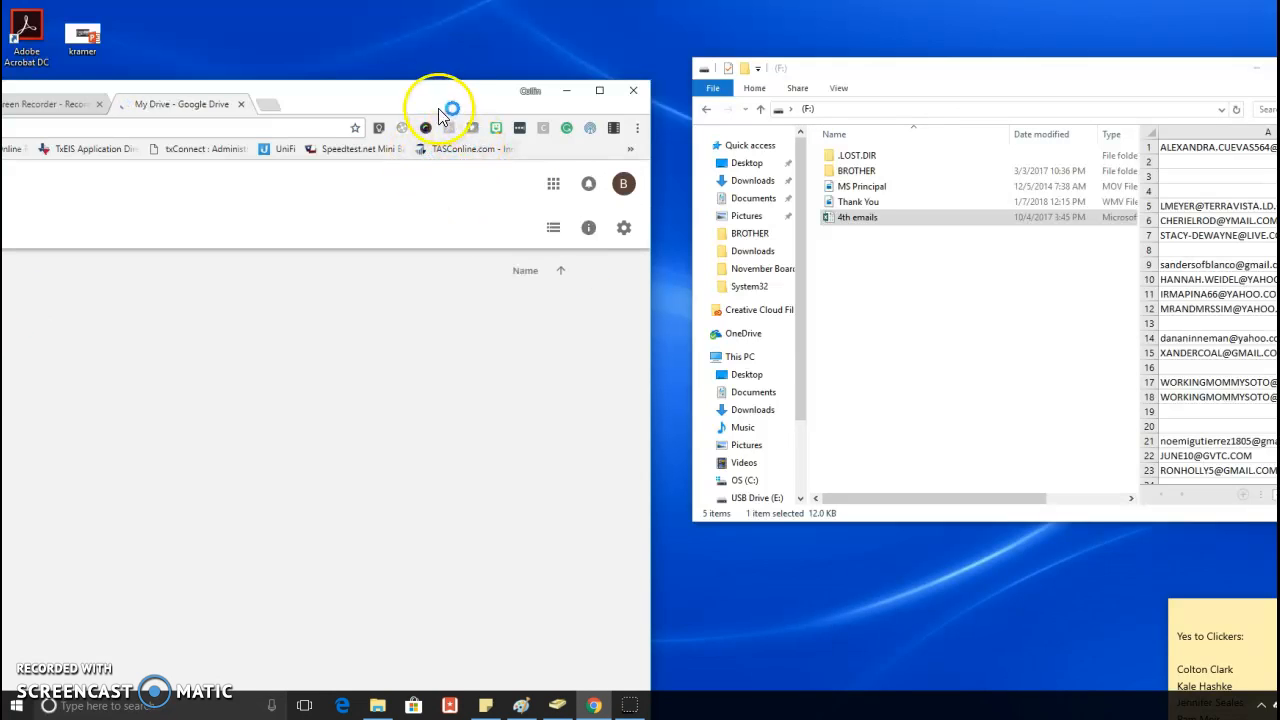
left_click_drag(429, 100, 675, 26)
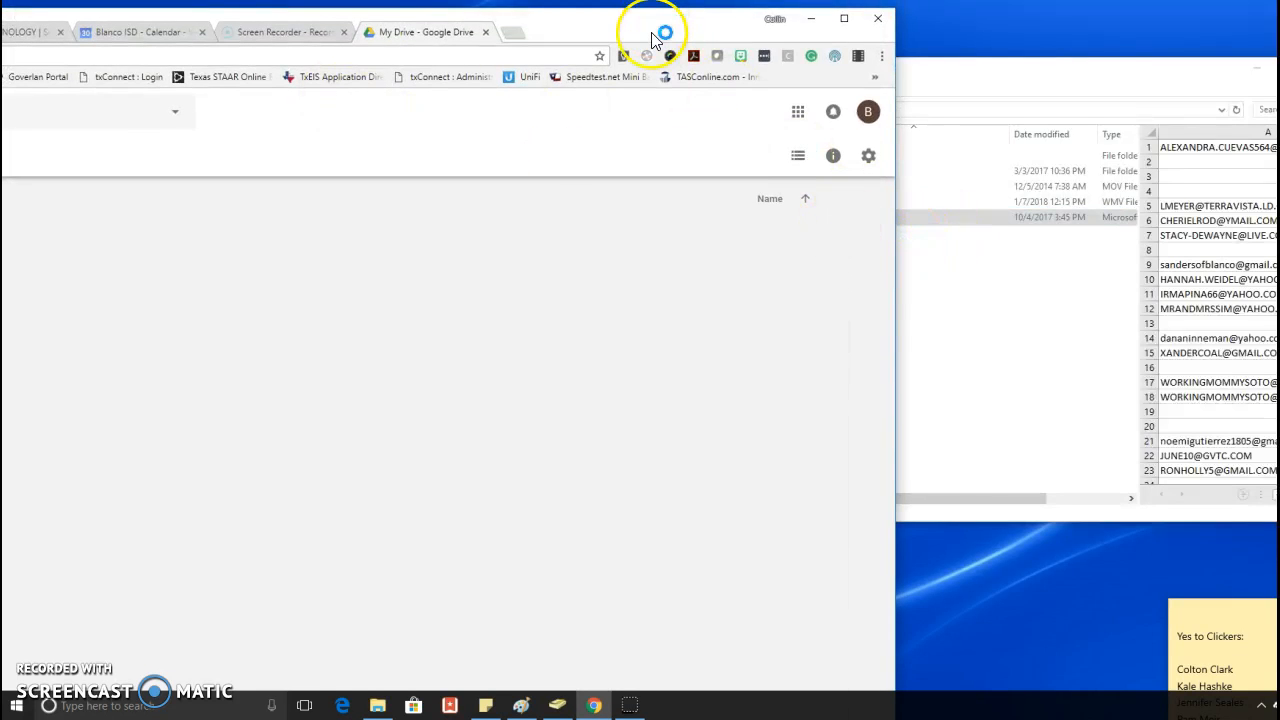
left_click_drag(895, 145, 590, 157)
left_click_drag(418, 24, 636, 2)
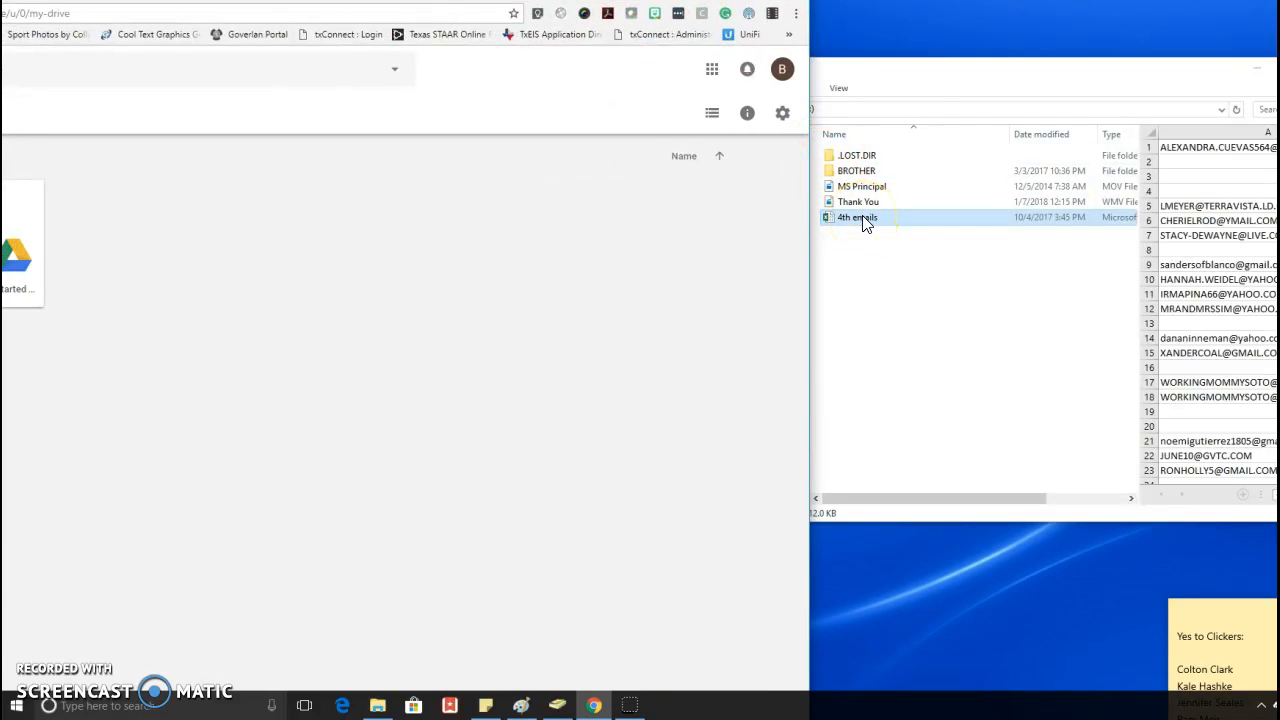
Step: Switch Google Drive to the other signed-in account and upload the 4th emails workbook from the (F:) drive to My Drive
left_click(781, 69)
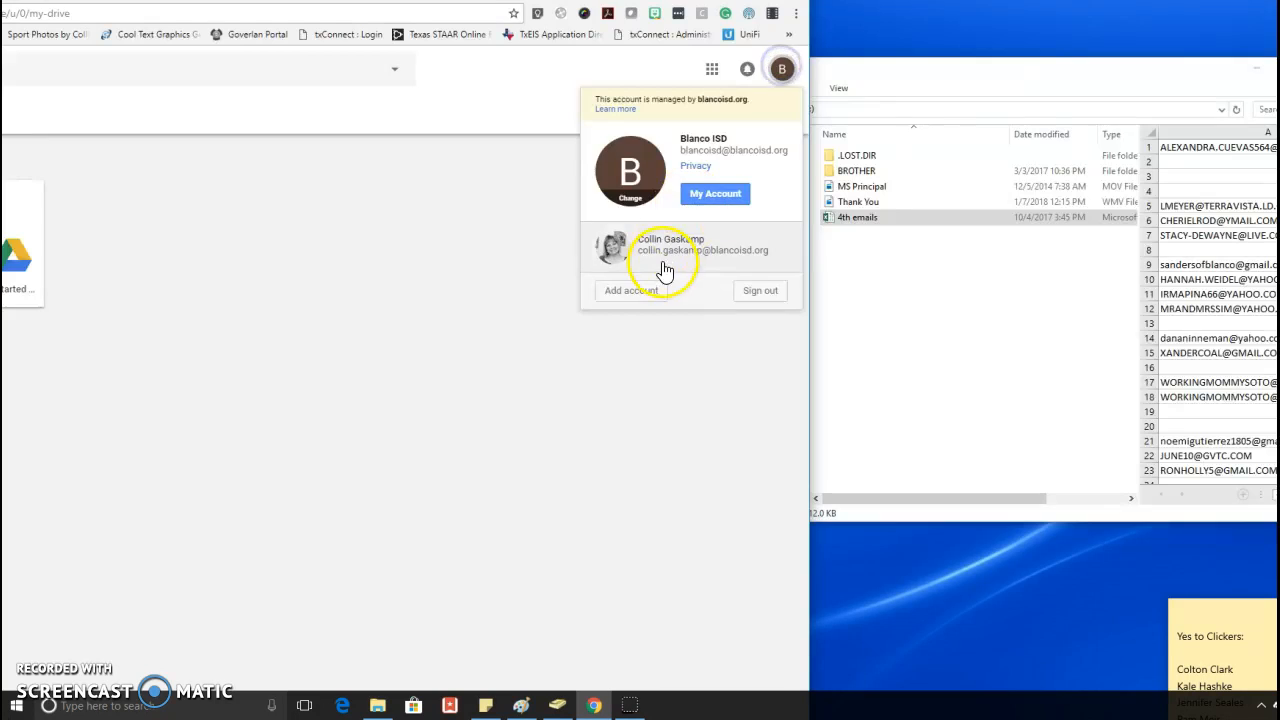
left_click(661, 262)
left_click(889, 219)
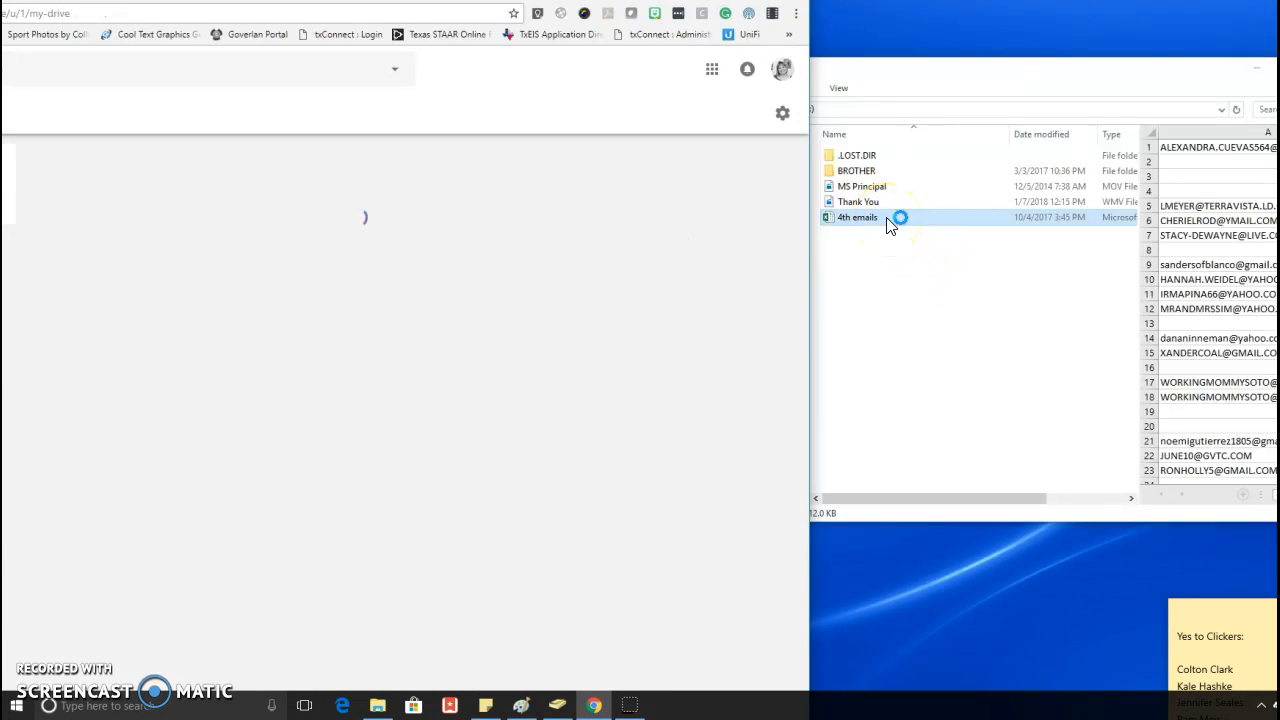
left_click_drag(870, 225, 479, 319)
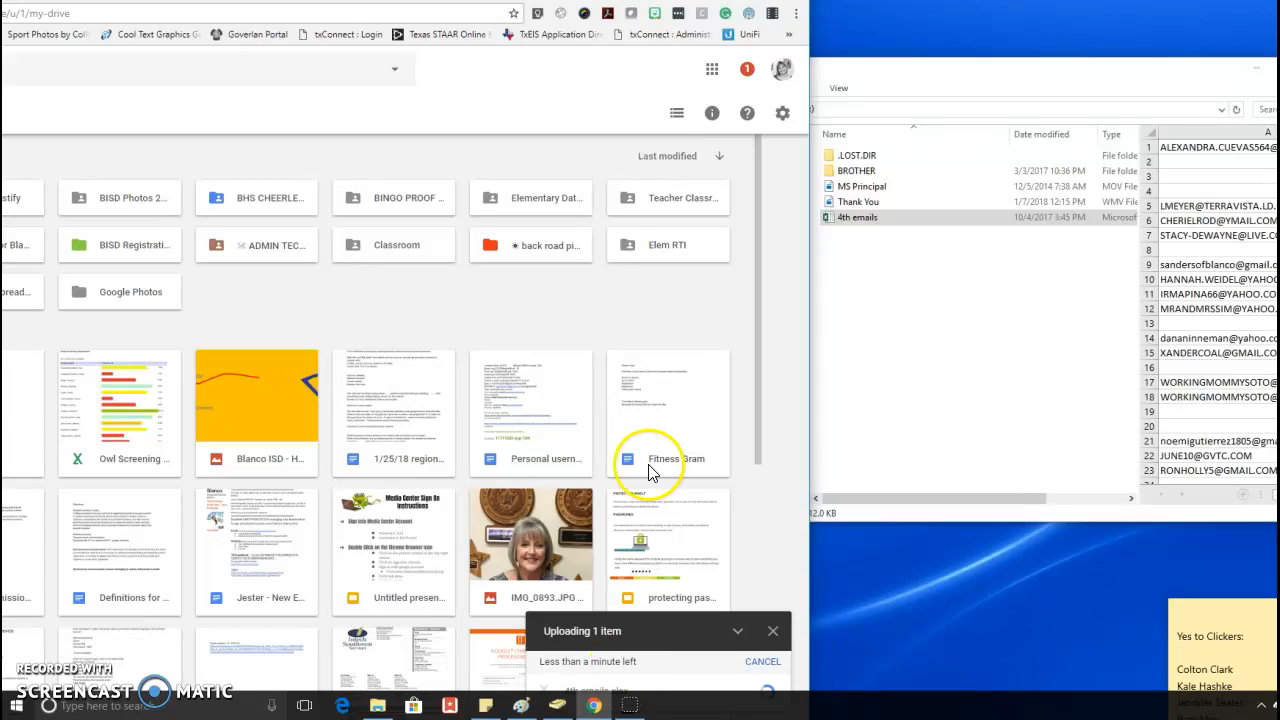